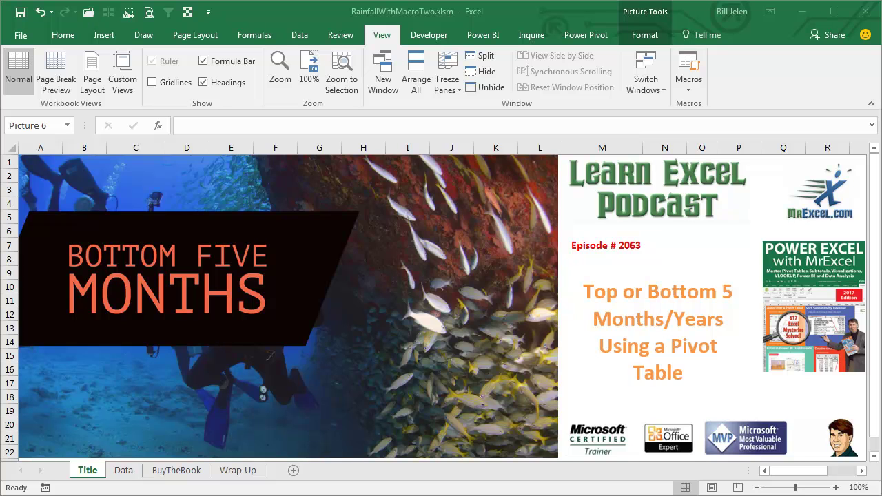
Step: Switch to the Data sheet with the daily rainfall records from 1999
{"action": "left_click", "coordinate": [124, 471]}
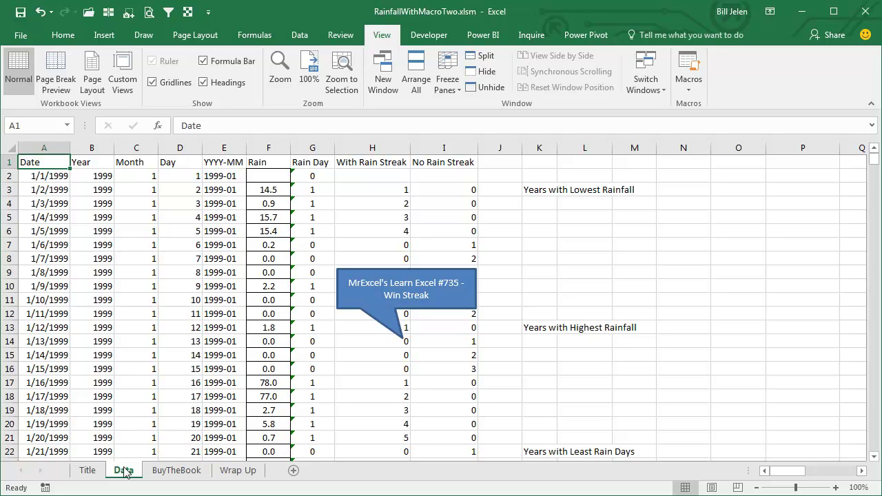
{"action": "key", "text": "Down"}
{"action": "key", "text": "Page_Down"}
{"action": "key", "text": "Page_Down"}
{"action": "key", "text": "Page_Down"}
{"action": "key", "text": "Page_Down"}
{"action": "key", "text": "Page_Down"}
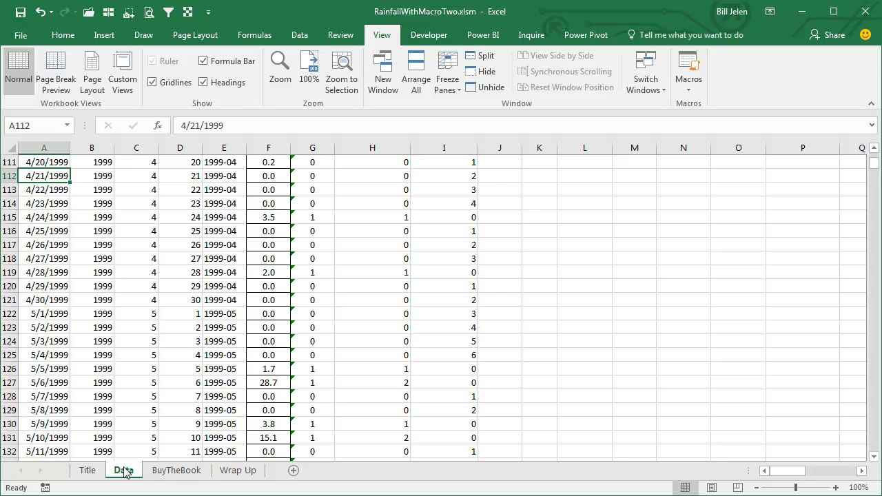
{"action": "key", "text": "ctrl+Home"}
{"action": "key", "text": "Down"}
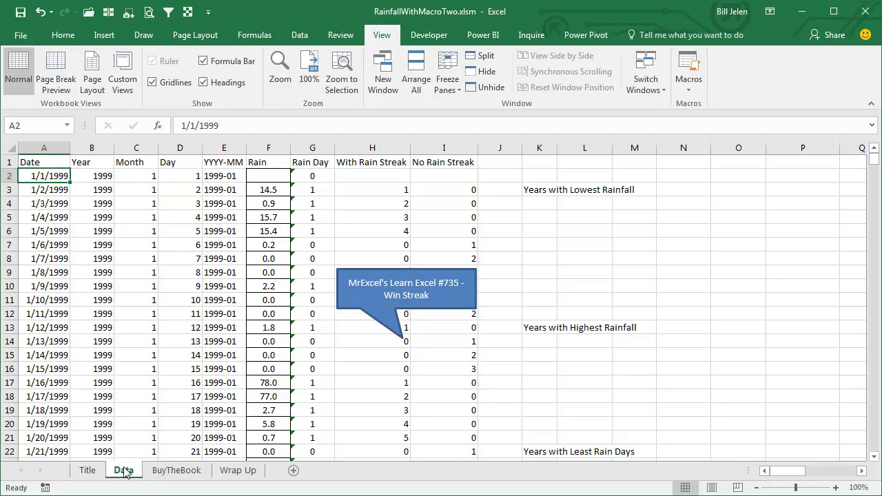
{"action": "key", "text": "Down"}
{"action": "key", "text": "Down"}
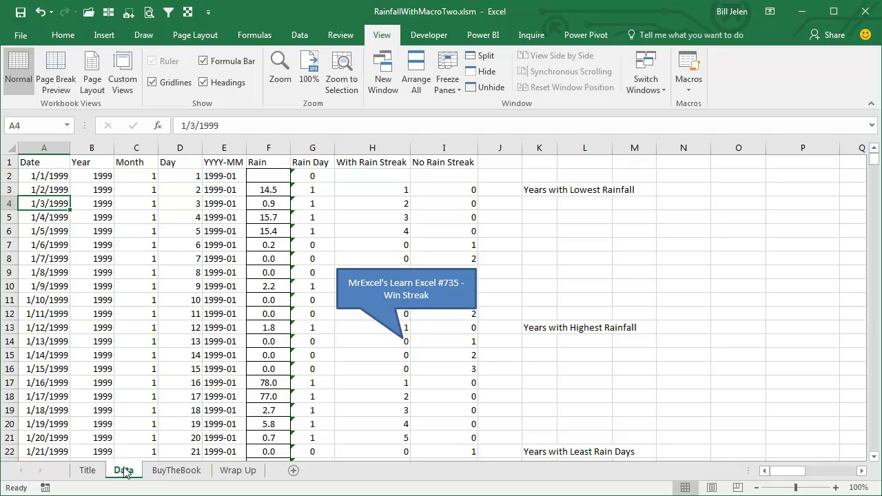
{"action": "key", "text": "Right"}
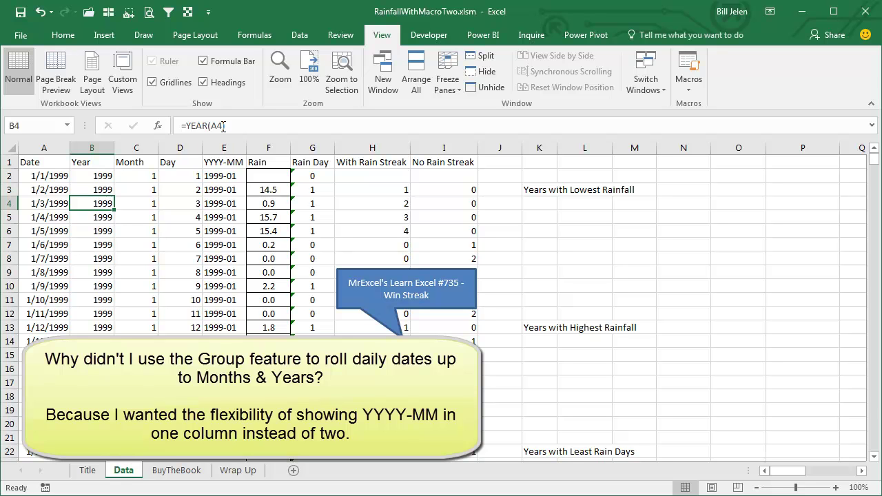
{"action": "left_click", "coordinate": [142, 204]}
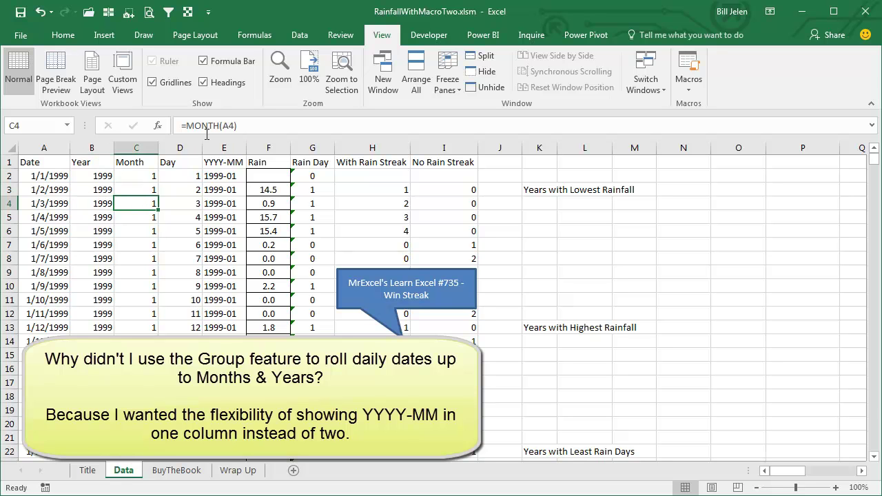
{"action": "left_click", "coordinate": [190, 203]}
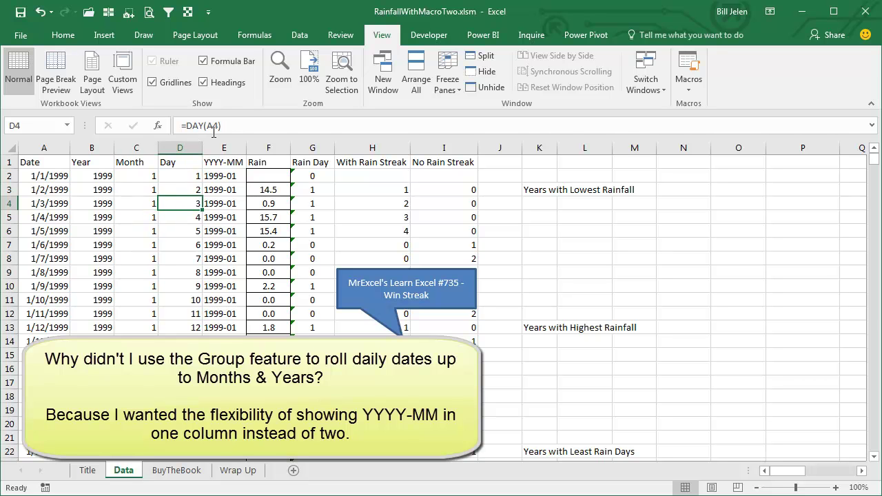
{"action": "left_click", "coordinate": [223, 189]}
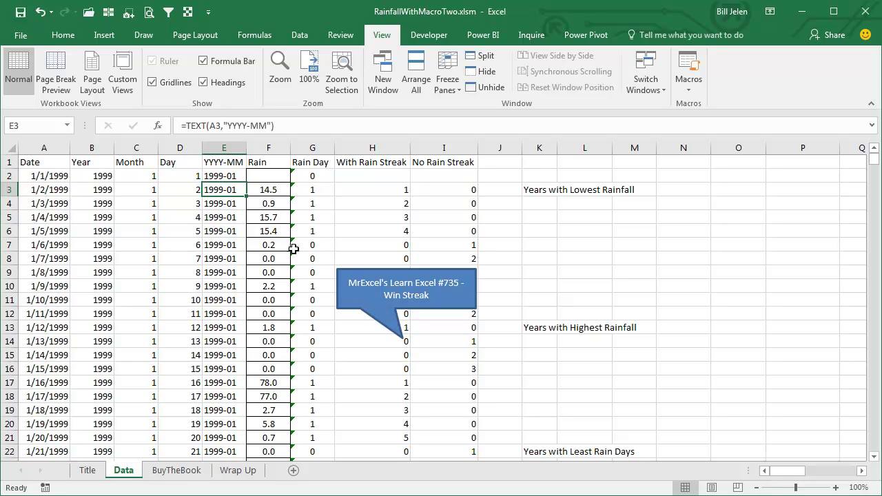
{"action": "left_click", "coordinate": [314, 246]}
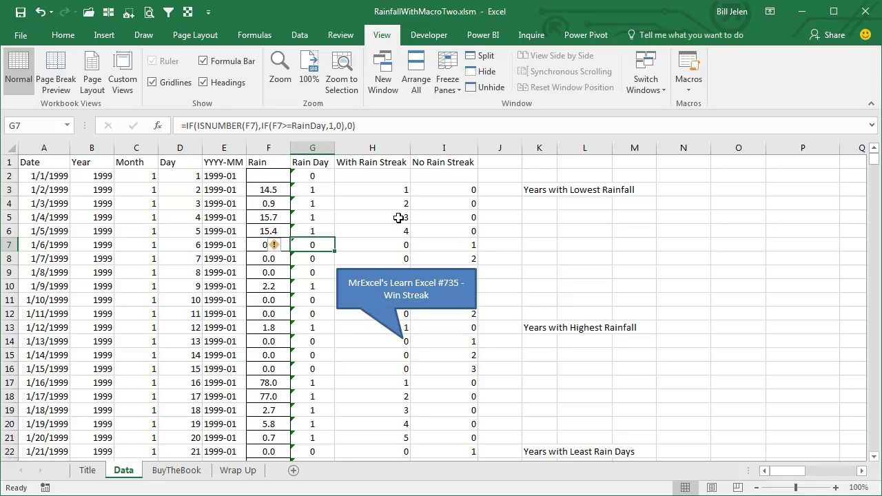
{"action": "left_click", "coordinate": [55, 178]}
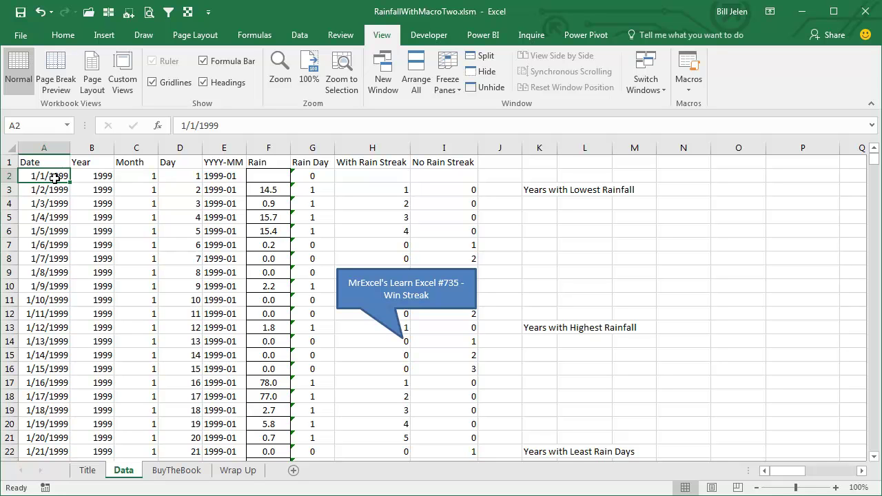
Step: Select the whole RainData named range (Date through No Rain Streak) as the pivot source
{"action": "left_click", "coordinate": [68, 126]}
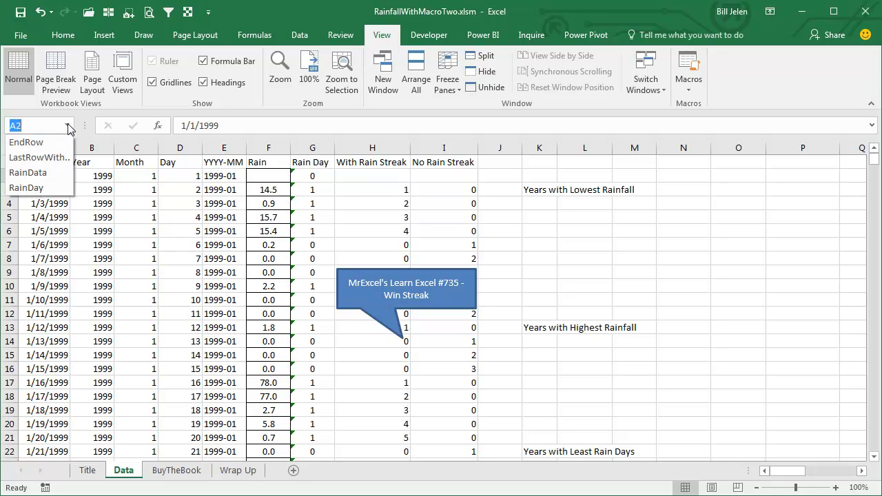
{"action": "left_click", "coordinate": [41, 172]}
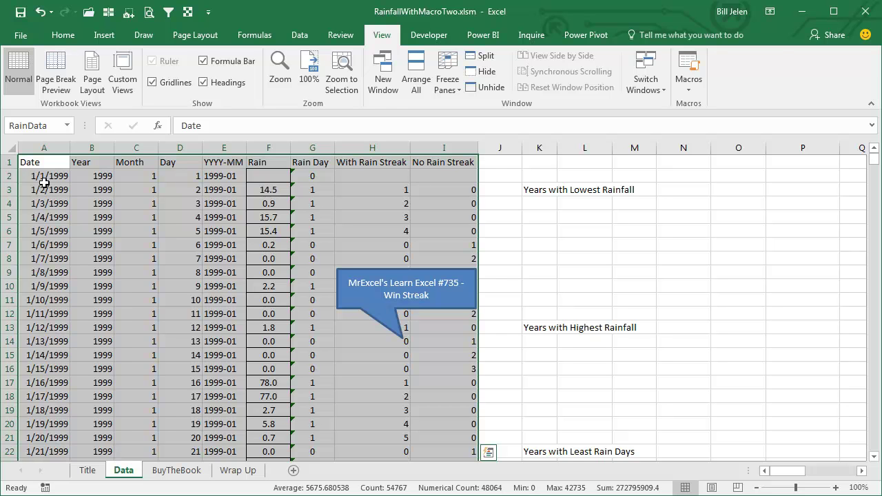
{"action": "left_click", "coordinate": [101, 36]}
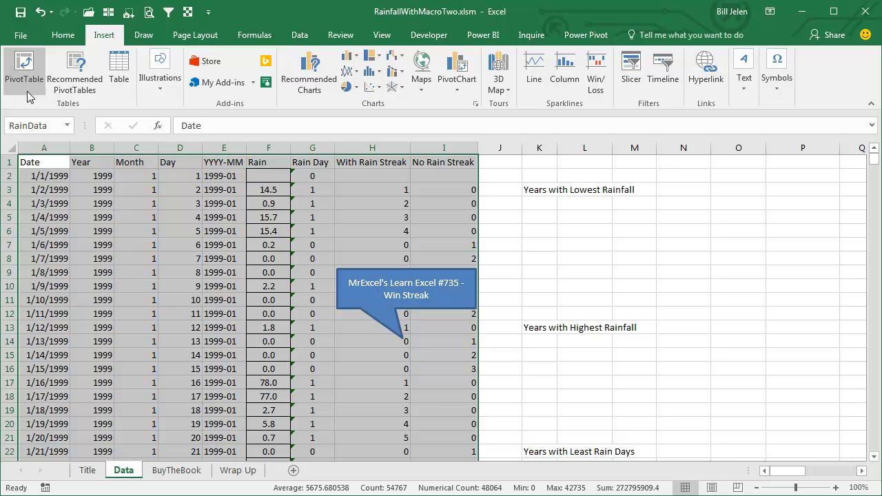
Step: Create an empty pivot table from RainData on the existing Data sheet at cell N3
{"action": "left_click", "coordinate": [23, 68]}
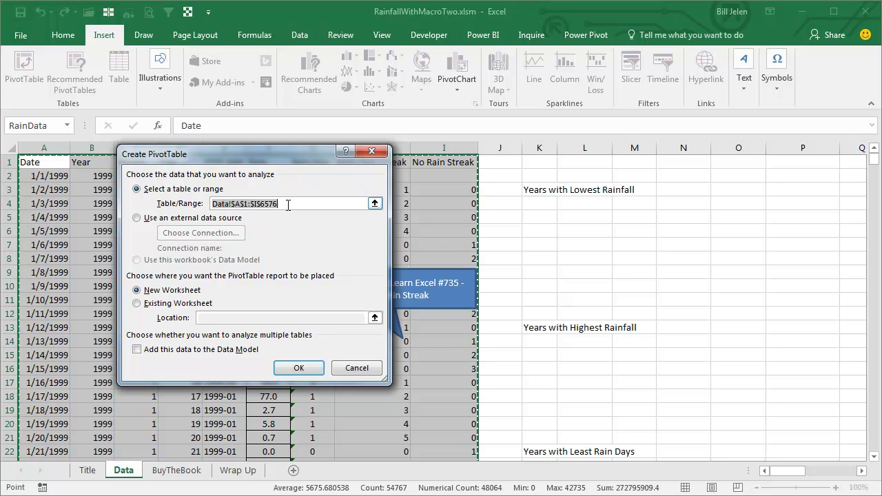
{"action": "left_click", "coordinate": [137, 304]}
{"action": "left_click", "coordinate": [205, 318]}
{"action": "left_click", "coordinate": [723, 190]}
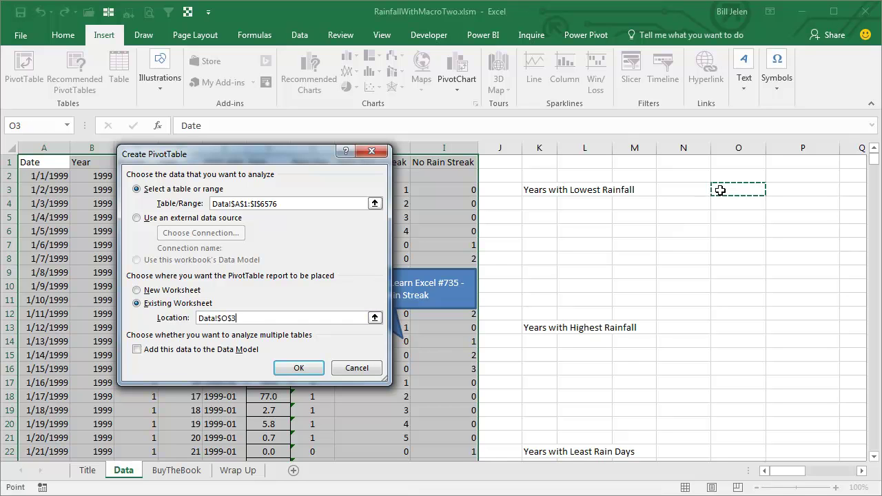
{"action": "left_click", "coordinate": [660, 190]}
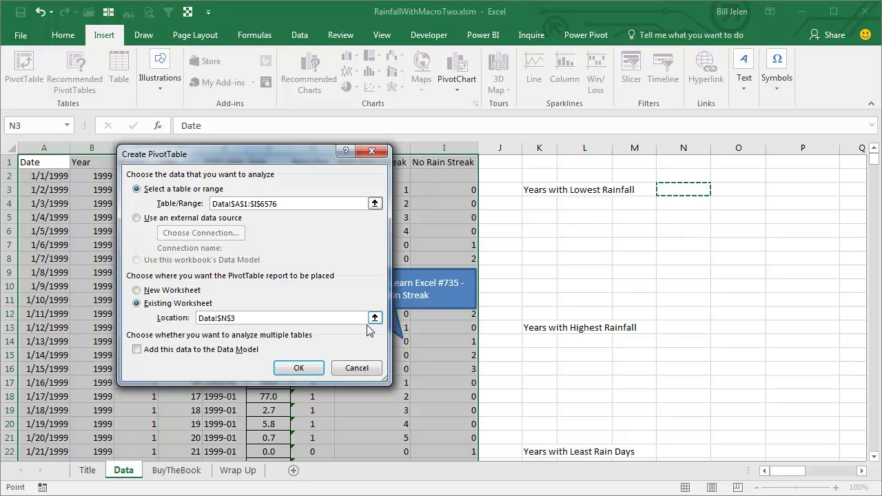
{"action": "left_click", "coordinate": [304, 373]}
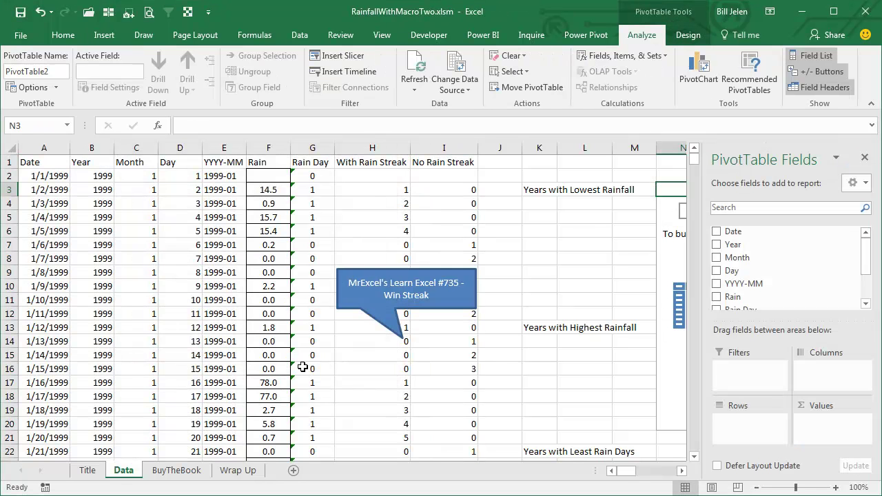
Step: Put Year in the pivot's rows and Rain in its values, showing Count of Rain totalling 2160
{"action": "left_click", "coordinate": [680, 471]}
{"action": "left_click", "coordinate": [680, 470]}
{"action": "left_click", "coordinate": [680, 471]}
{"action": "left_click", "coordinate": [680, 470]}
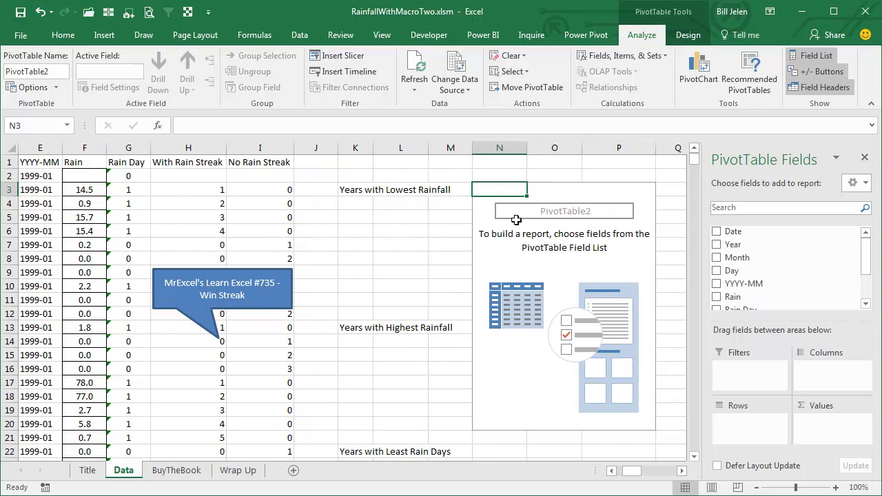
{"action": "mouse_move", "coordinate": [867, 255]}
{"action": "left_mouse_down"}
{"action": "mouse_move", "coordinate": [867, 282]}
{"action": "mouse_move", "coordinate": [868, 245]}
{"action": "left_mouse_up"}
{"action": "left_click_drag", "start_coordinate": [750, 246], "coordinate": [747, 424]}
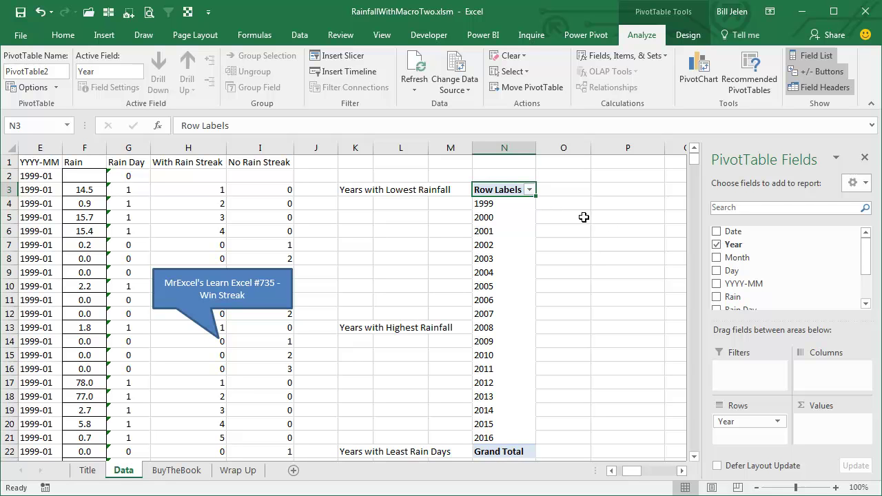
{"action": "left_click_drag", "start_coordinate": [731, 297], "coordinate": [824, 425]}
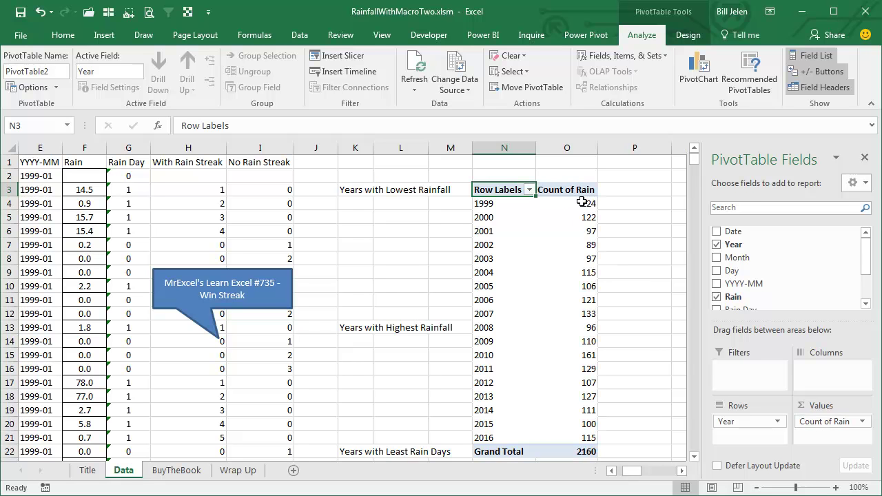
{"action": "mouse_move", "coordinate": [588, 204]}
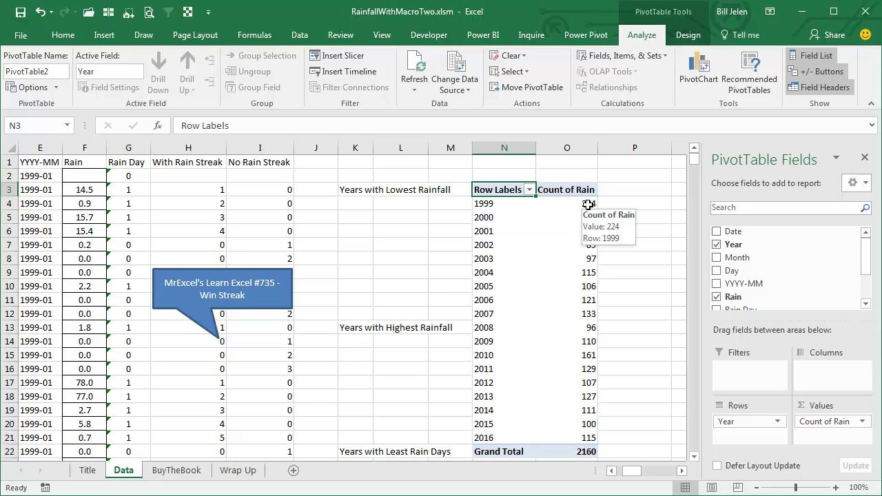
{"action": "left_click", "coordinate": [588, 205]}
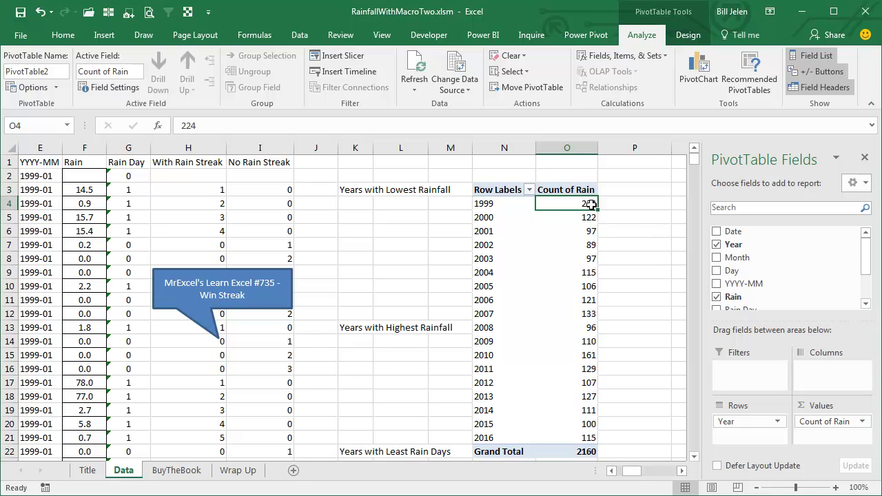
Step: Summarise the Rain value field as Sum, giving a grand total of 21327.4
{"action": "mouse_move", "coordinate": [591, 203]}
{"action": "left_click", "coordinate": [125, 88]}
{"action": "left_click", "coordinate": [151, 277]}
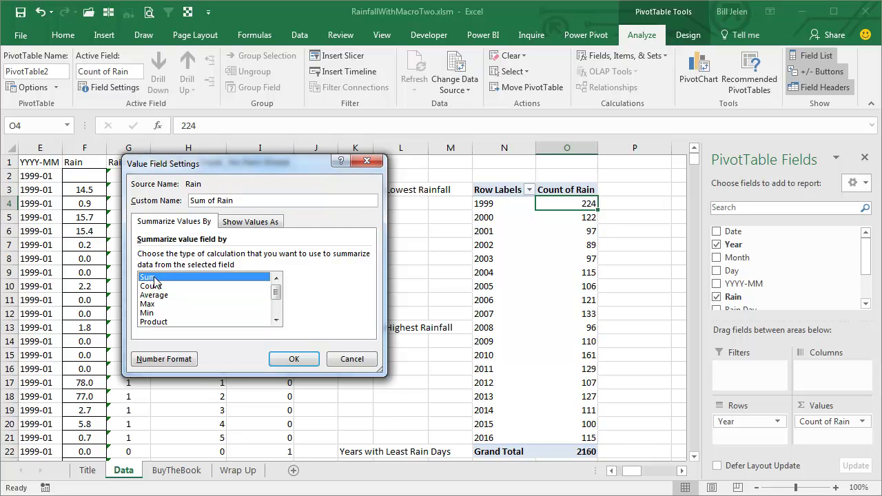
{"action": "left_click", "coordinate": [294, 359]}
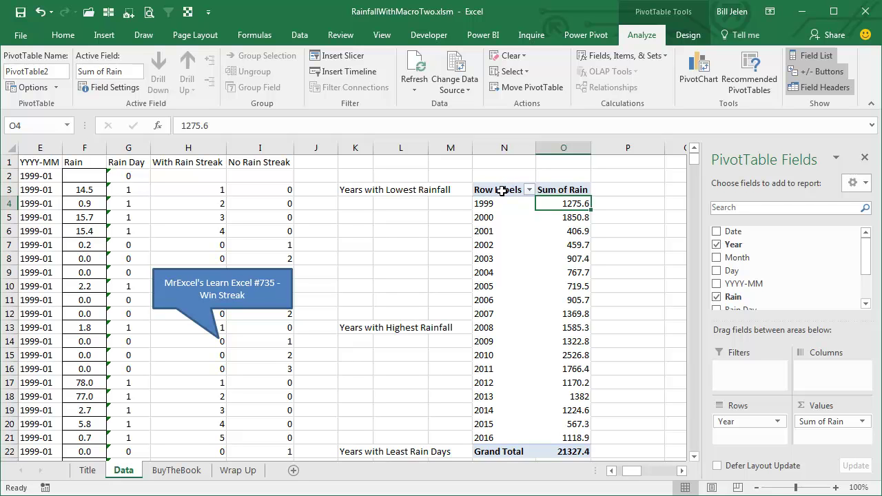
Step: Change the pivot's report layout to Outline Form so the row heading reads Year
{"action": "left_click", "coordinate": [681, 38]}
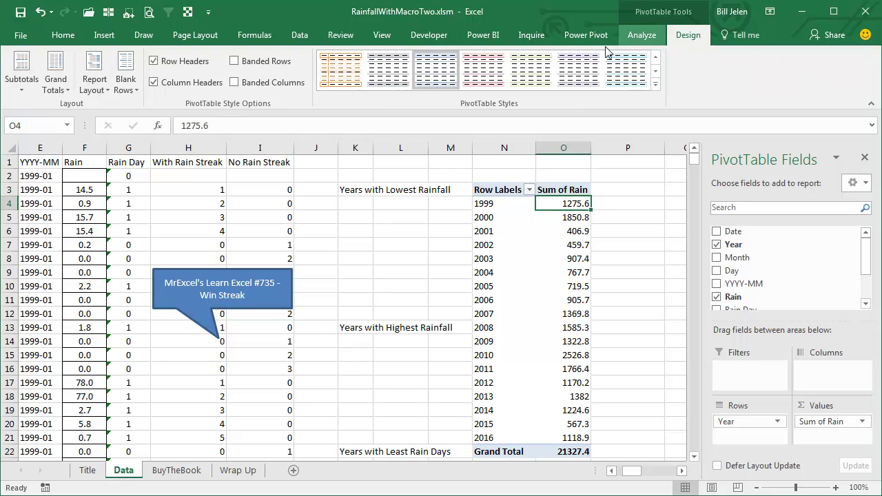
{"action": "left_click", "coordinate": [100, 91]}
{"action": "left_click", "coordinate": [126, 166]}
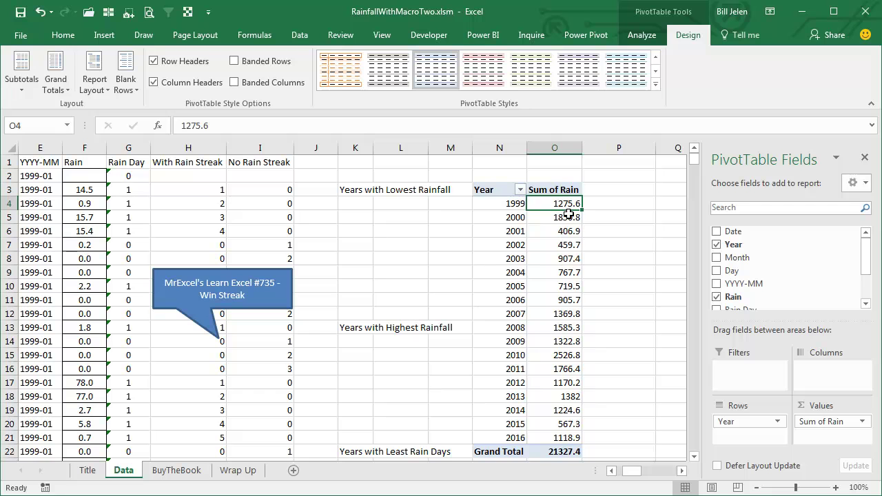
{"action": "mouse_move", "coordinate": [568, 204]}
{"action": "left_click", "coordinate": [520, 191]}
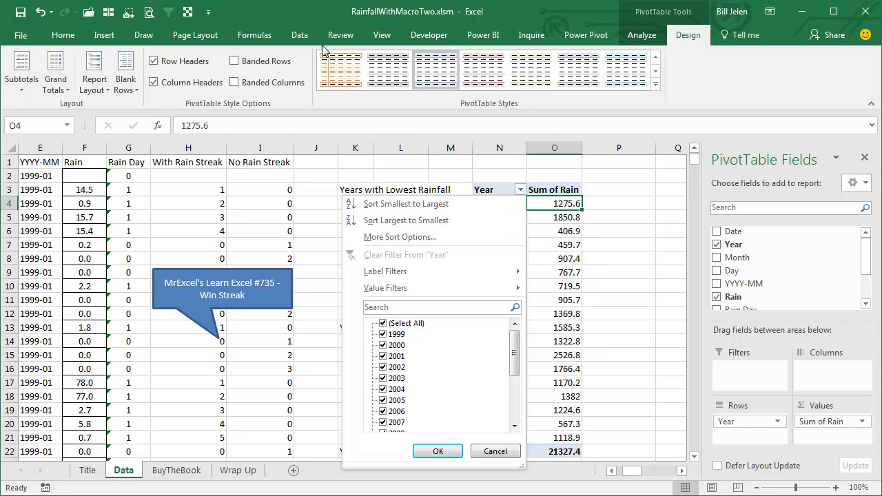
Step: Sort the years by Sum of Rain ascending, starting with 2001 at 406.9
{"action": "left_click", "coordinate": [299, 36]}
{"action": "left_click", "coordinate": [300, 37]}
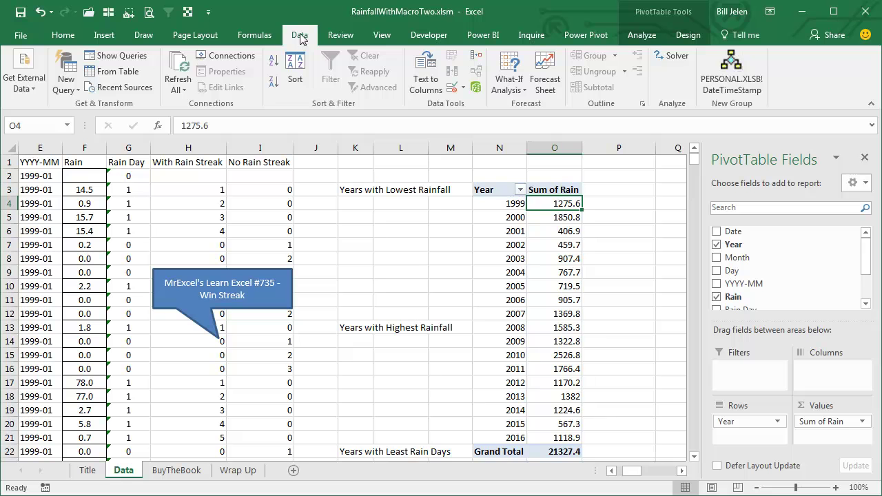
{"action": "left_click", "coordinate": [274, 60]}
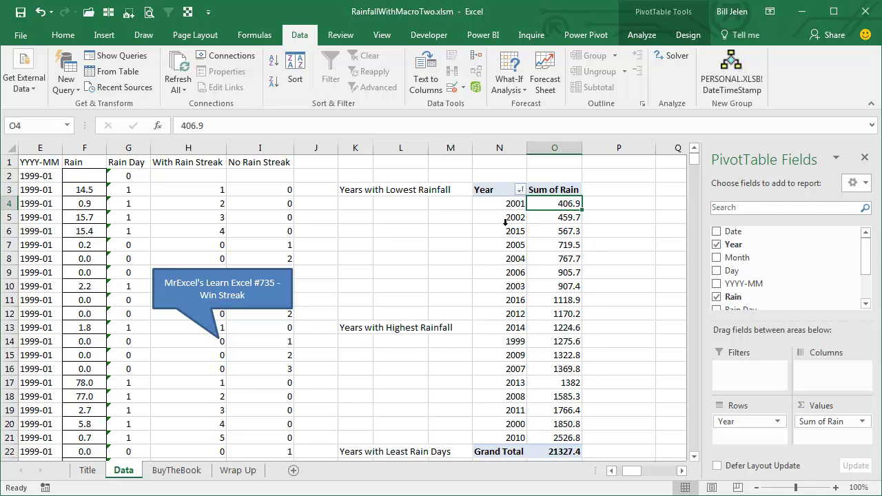
{"action": "left_click", "coordinate": [489, 191]}
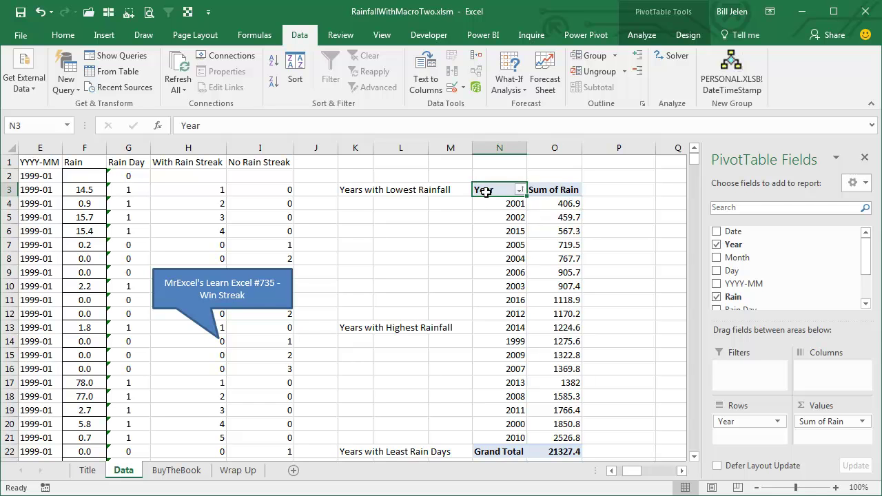
{"action": "left_click", "coordinate": [520, 192]}
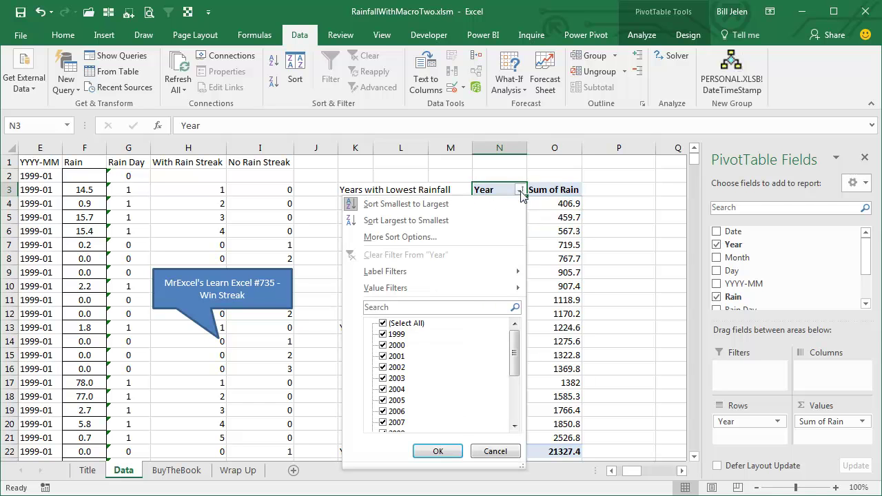
{"action": "mouse_move", "coordinate": [435, 289]}
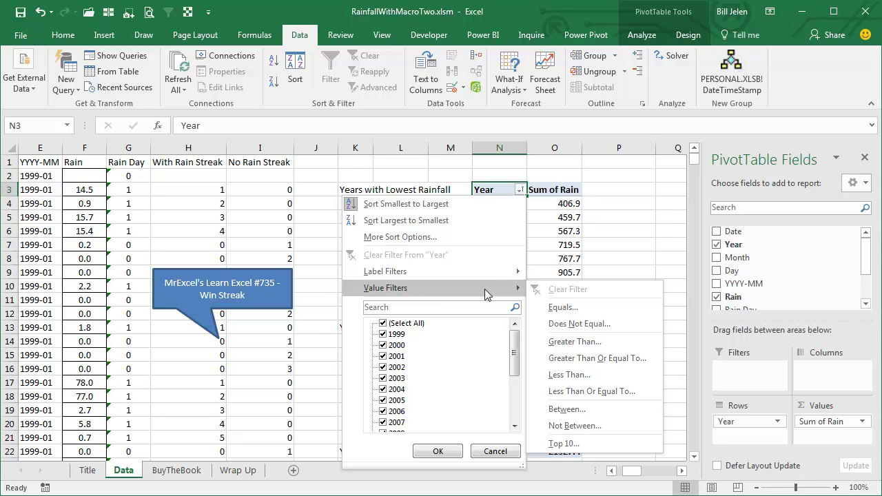
Step: Filter Year to the Bottom 5 by Sum of Rain: 2001, 2002, 2015, 2005, 2004
{"action": "left_click", "coordinate": [563, 444]}
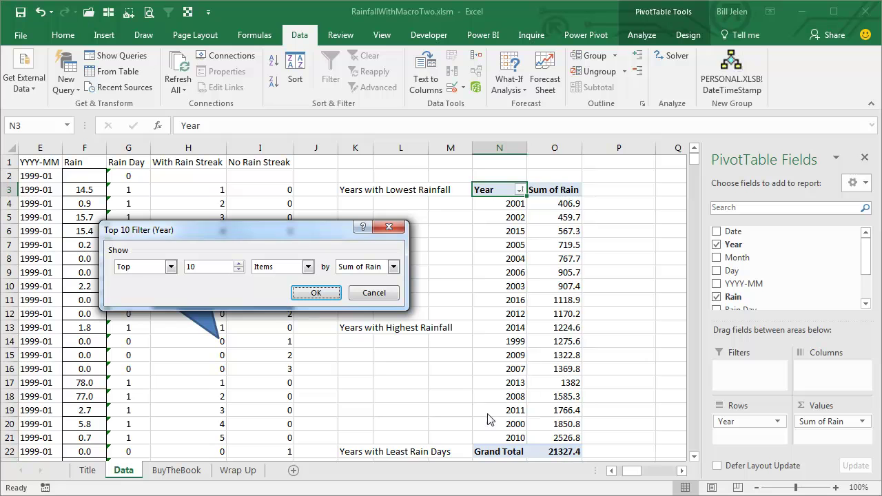
{"action": "left_click", "coordinate": [171, 268]}
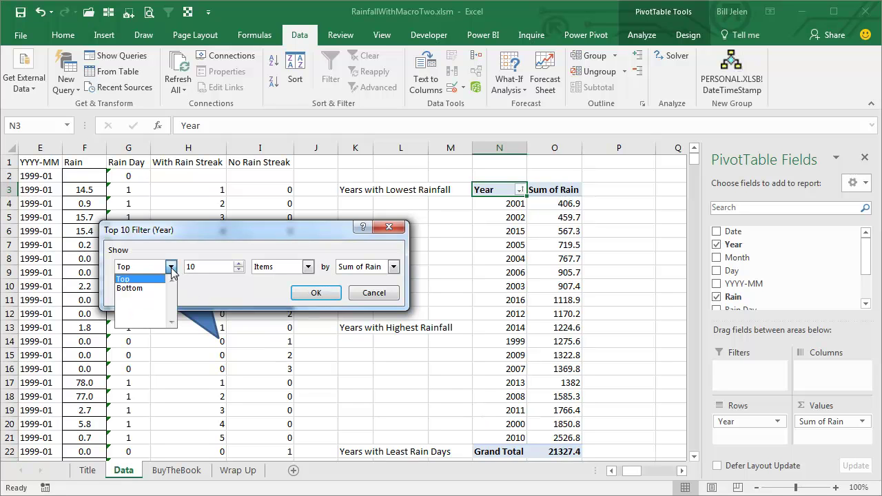
{"action": "left_click", "coordinate": [141, 288]}
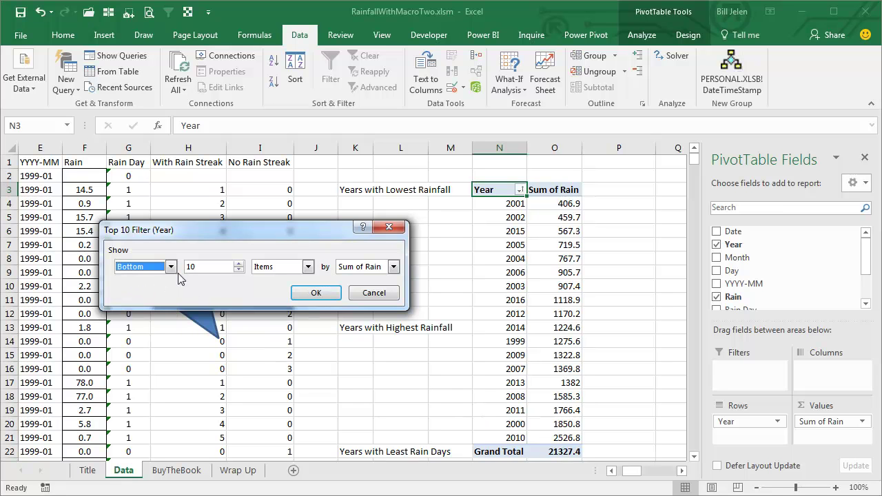
{"action": "left_click", "coordinate": [239, 269]}
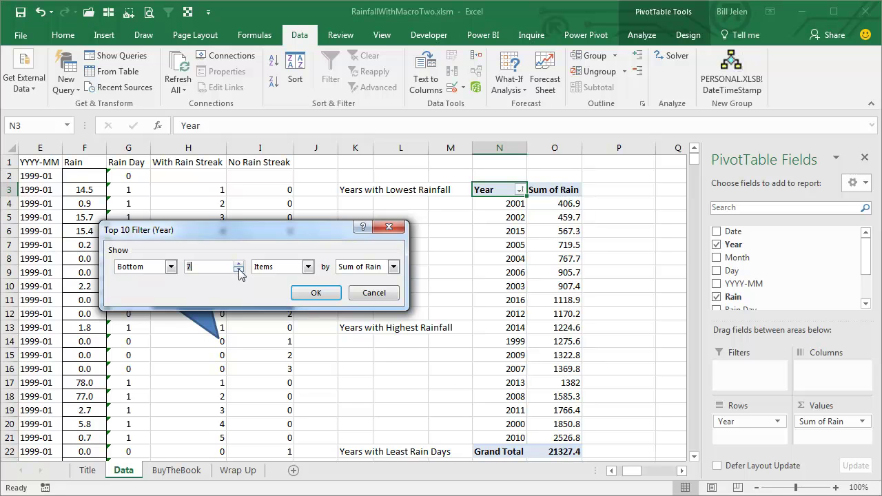
{"action": "left_click", "coordinate": [238, 269]}
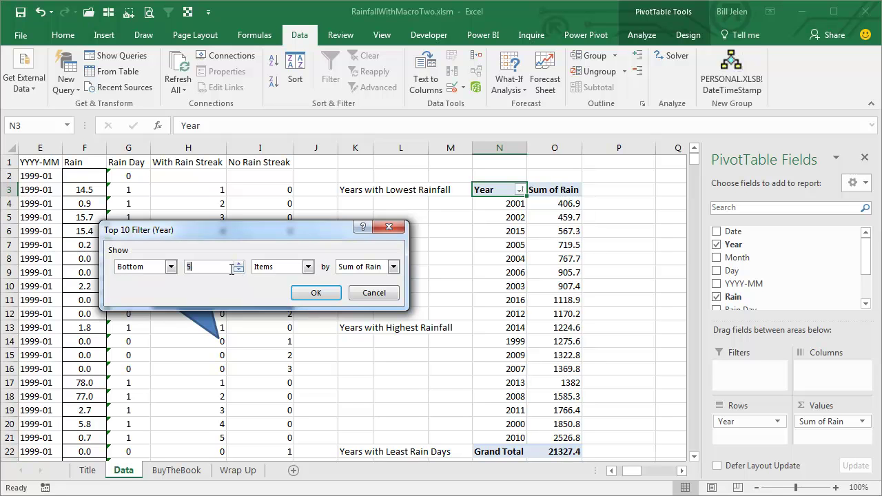
{"action": "left_click", "coordinate": [316, 293]}
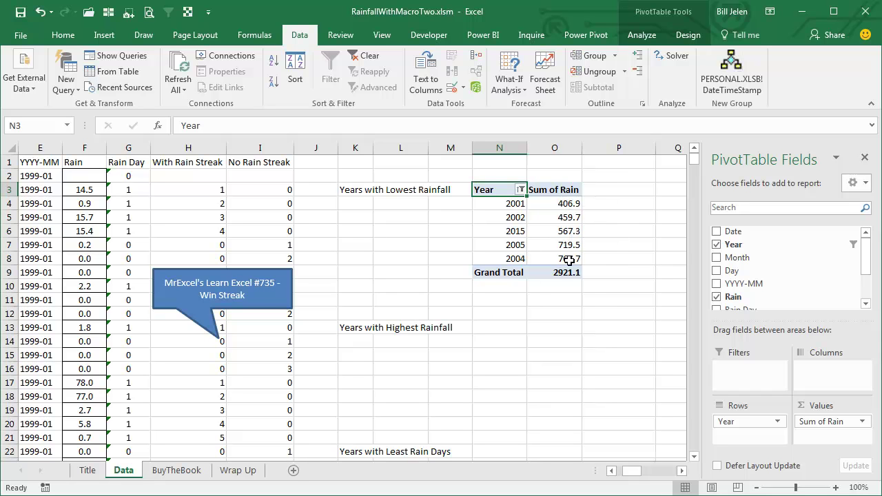
Step: Remove the Grand Total row and set Grand Totals off for rows and columns
{"action": "mouse_move", "coordinate": [576, 259]}
{"action": "right_click", "coordinate": [507, 273]}
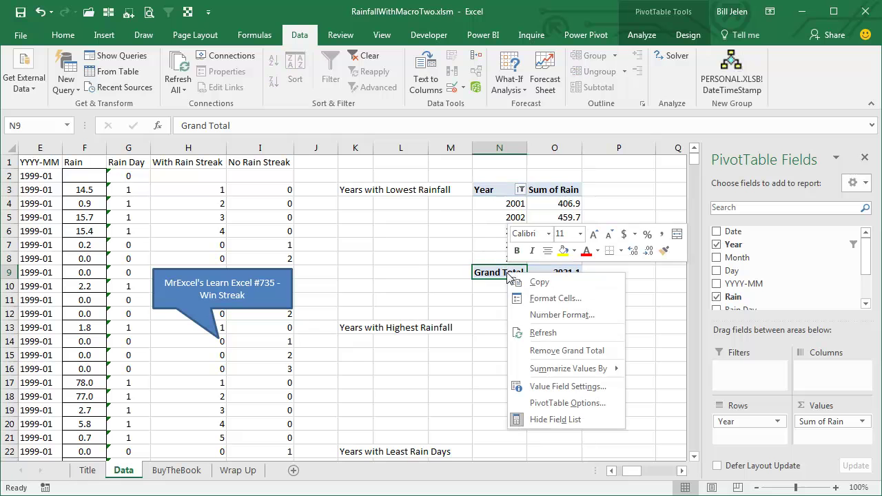
{"action": "left_click", "coordinate": [557, 352]}
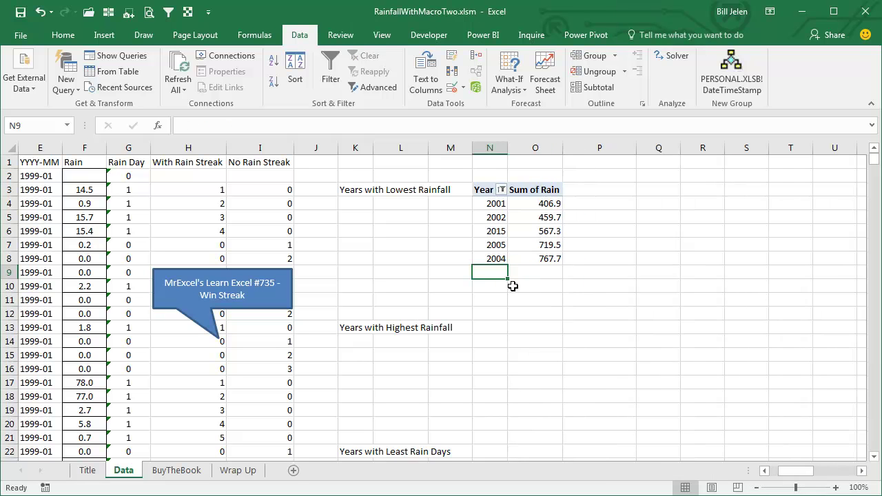
{"action": "left_click", "coordinate": [498, 258]}
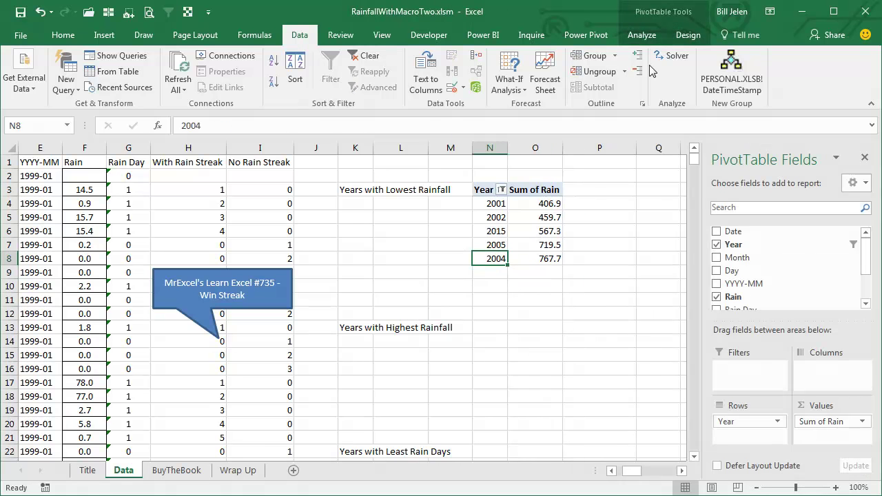
{"action": "left_click", "coordinate": [687, 35]}
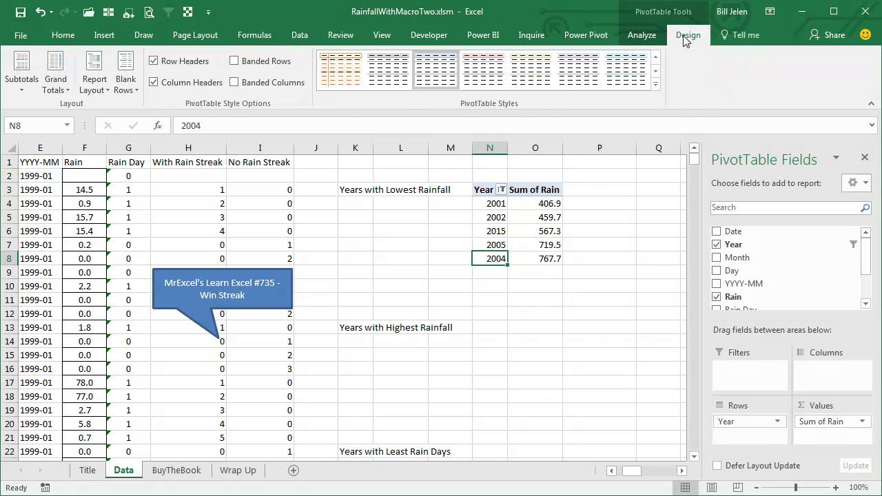
{"action": "left_click", "coordinate": [67, 90]}
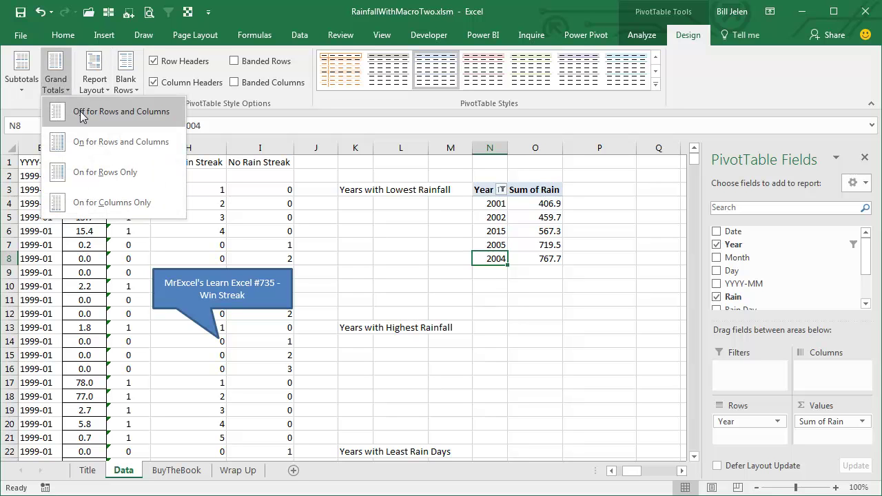
{"action": "left_click", "coordinate": [81, 113]}
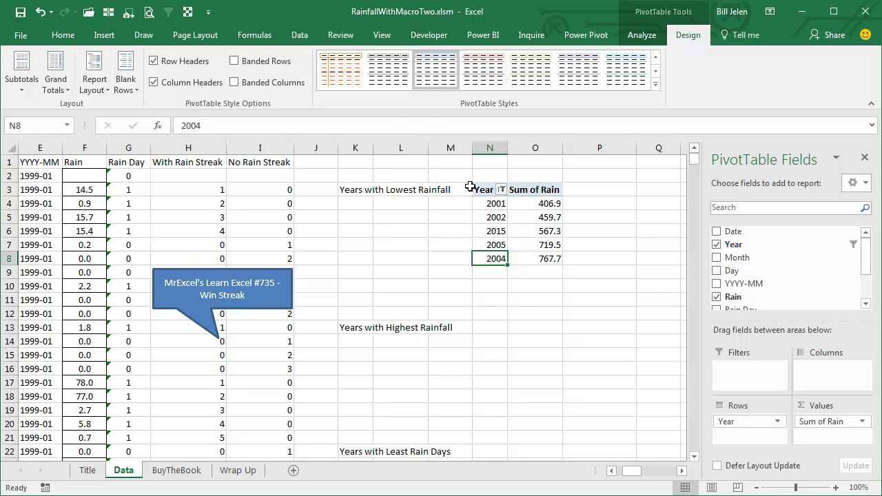
Step: Copy the five-driest-years pivot from N3:O8 and paste it at K4 under its heading
{"action": "left_click_drag", "start_coordinate": [486, 190], "coordinate": [521, 256]}
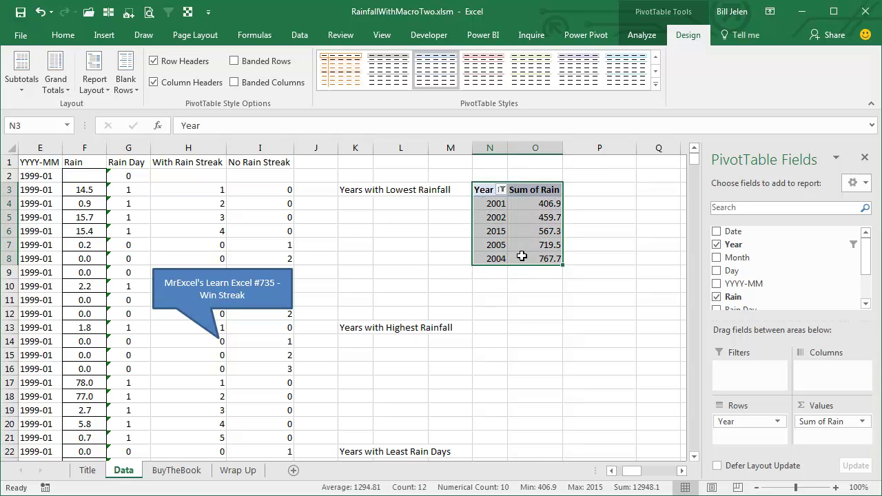
{"action": "key", "text": "ctrl+c"}
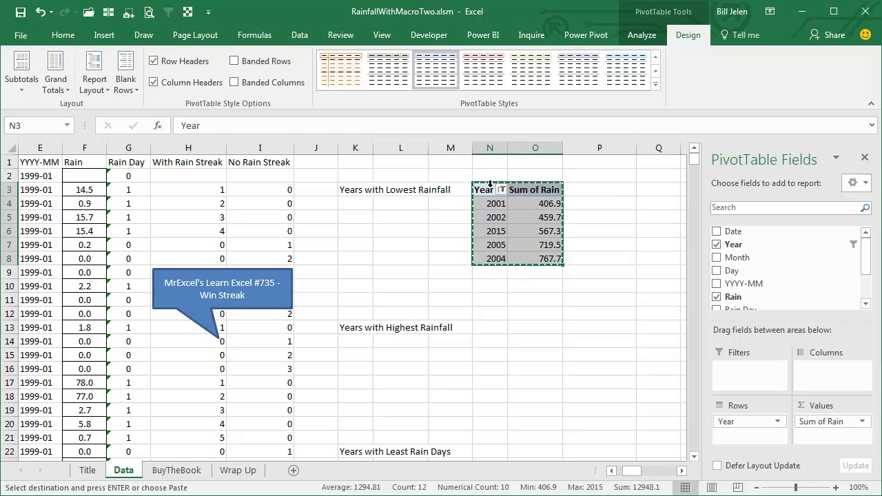
{"action": "left_click", "coordinate": [355, 202]}
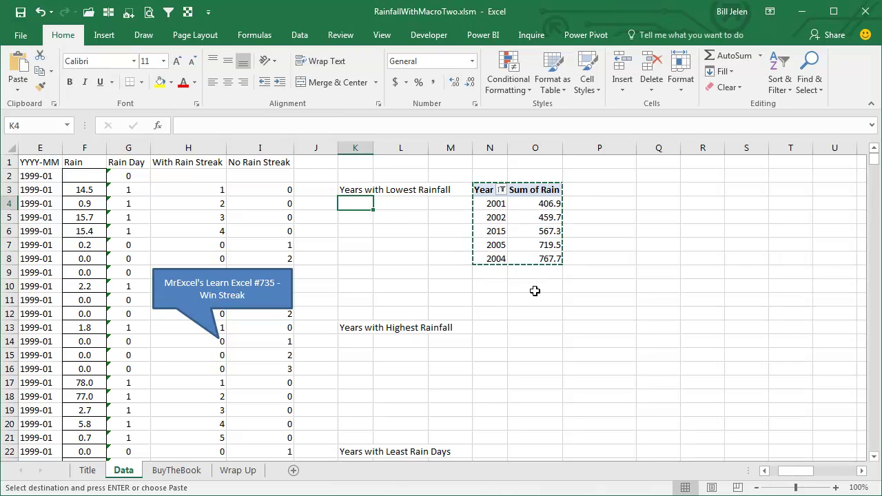
{"action": "key", "text": "ctrl+v"}
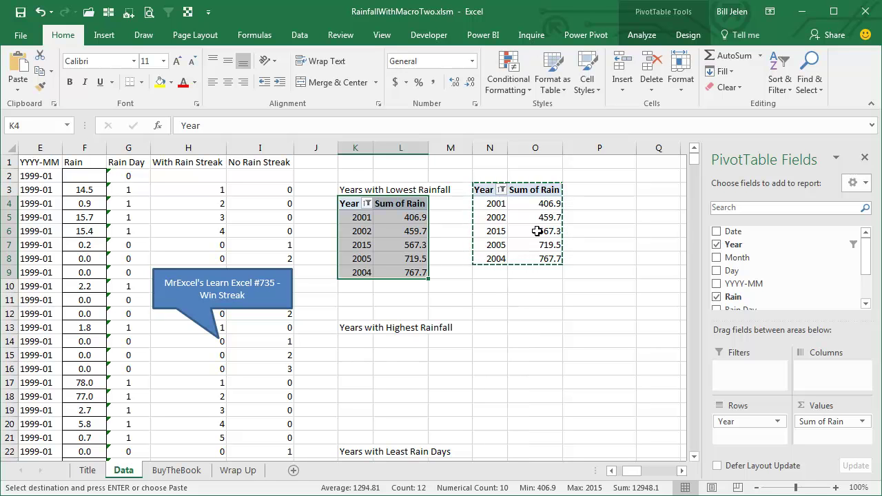
{"action": "left_click", "coordinate": [538, 203]}
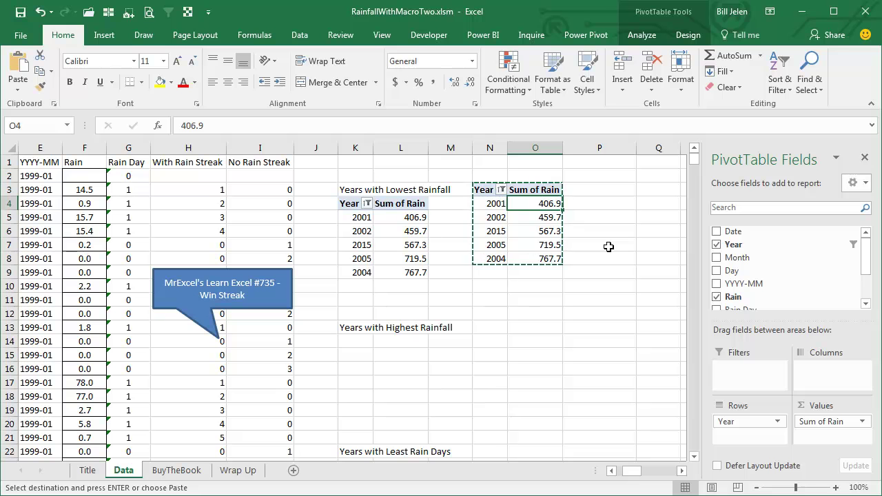
{"action": "left_click", "coordinate": [300, 35]}
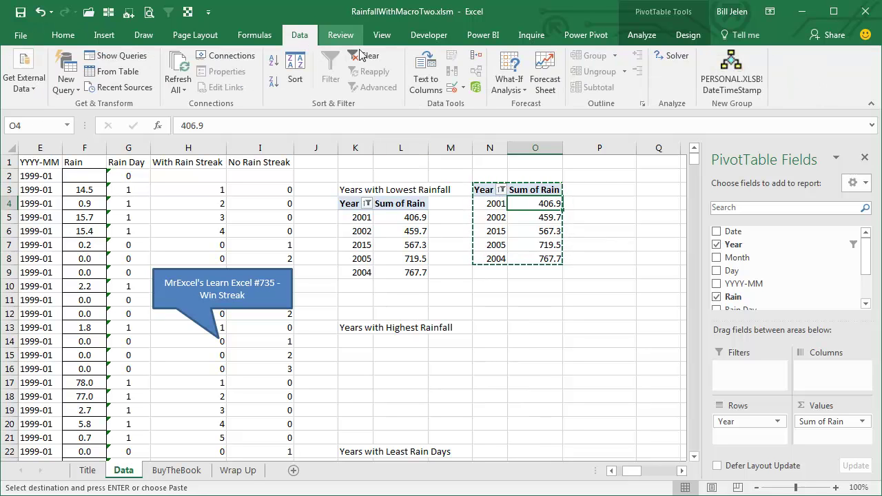
Step: Sort the pivot largest rainfall first and change the Year filter from Bottom 5 to Top 5
{"action": "left_click", "coordinate": [273, 78]}
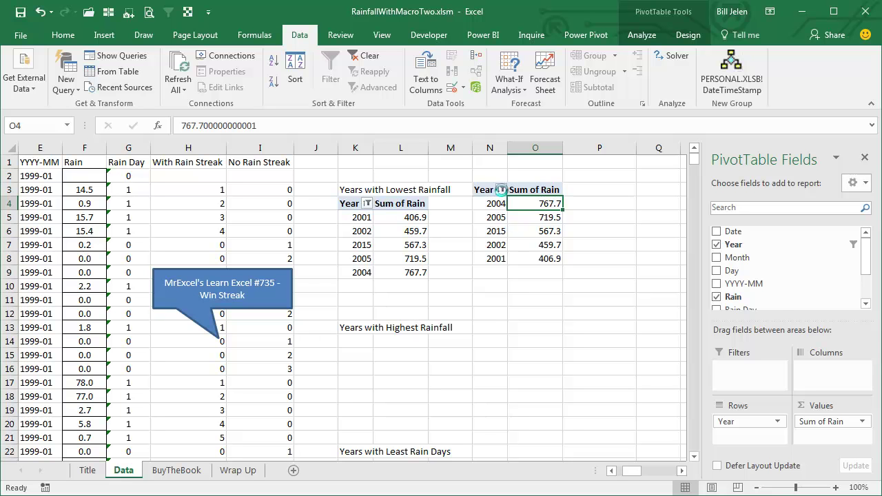
{"action": "left_click", "coordinate": [501, 189]}
{"action": "mouse_move", "coordinate": [438, 288]}
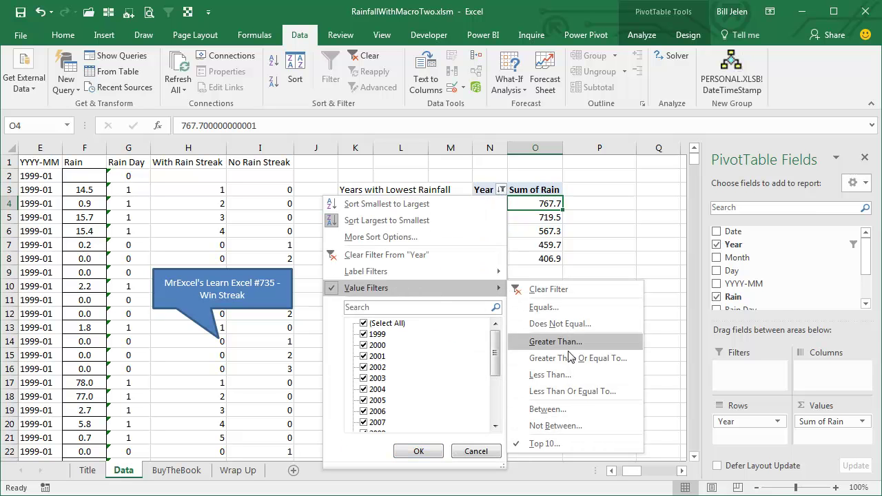
{"action": "left_click", "coordinate": [546, 444]}
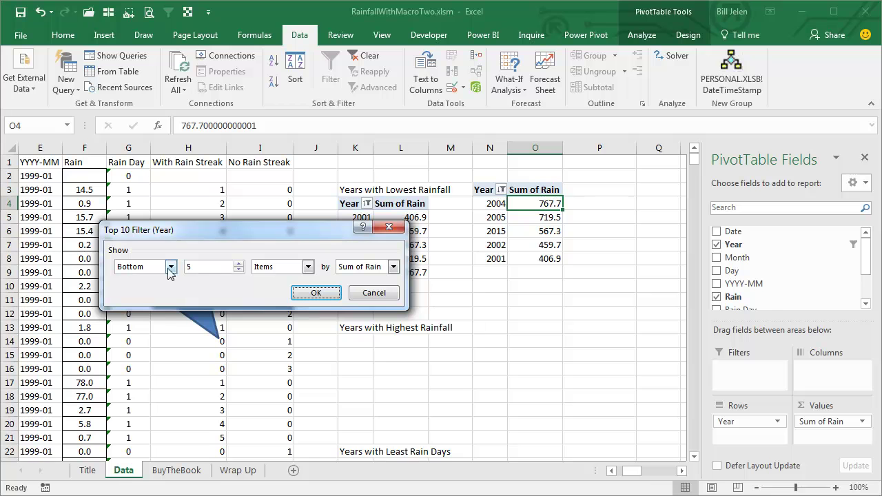
{"action": "left_click", "coordinate": [169, 269]}
{"action": "left_click", "coordinate": [146, 279]}
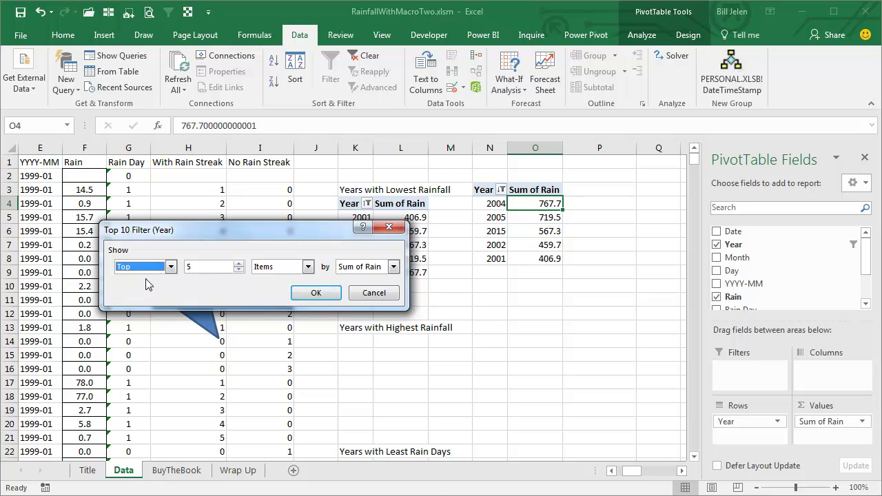
{"action": "left_click", "coordinate": [310, 292]}
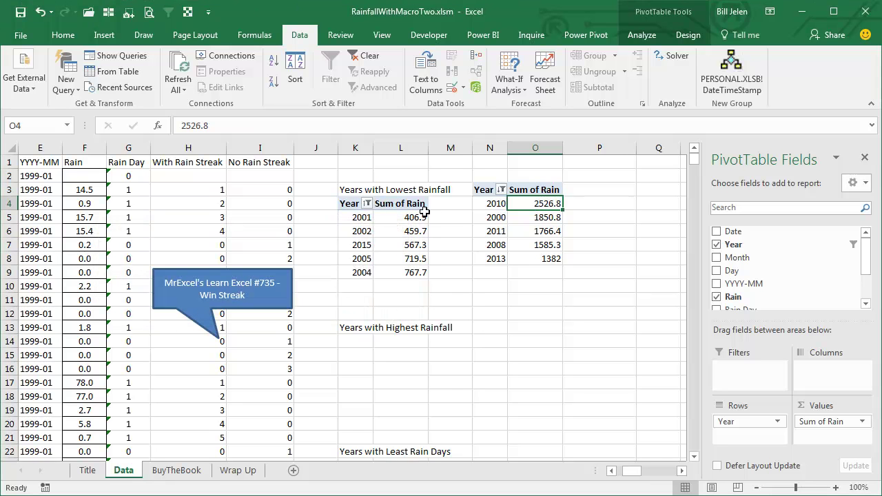
Step: Copy the five-wettest-years table, led by 2010 (2526.8), to K14
{"action": "left_click_drag", "start_coordinate": [482, 191], "coordinate": [526, 258]}
{"action": "key", "text": "ctrl+c"}
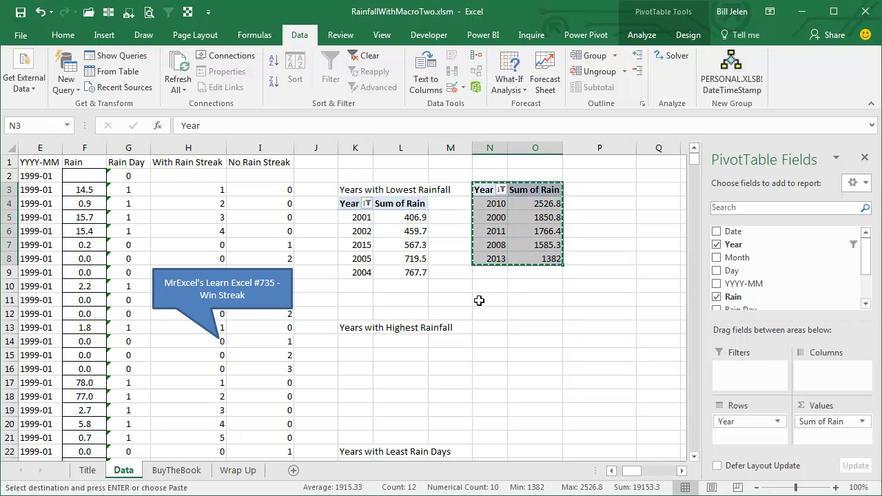
{"action": "left_click", "coordinate": [362, 341]}
{"action": "key", "text": "ctrl+v"}
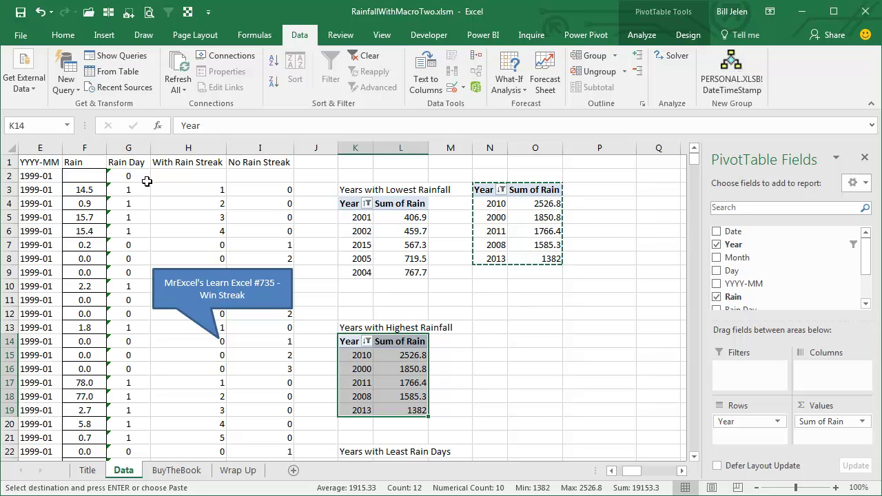
Step: Replace Sum of Rain with Rain Day in the pivot values, giving 105 rain days for 1999
{"action": "left_click", "coordinate": [494, 203]}
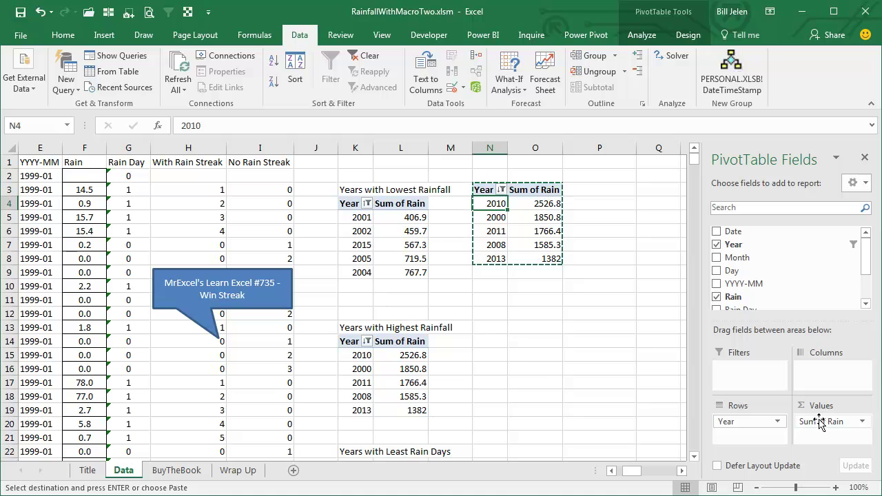
{"action": "left_click_drag", "start_coordinate": [817, 421], "coordinate": [830, 272]}
{"action": "left_click_drag", "start_coordinate": [741, 287], "coordinate": [827, 422]}
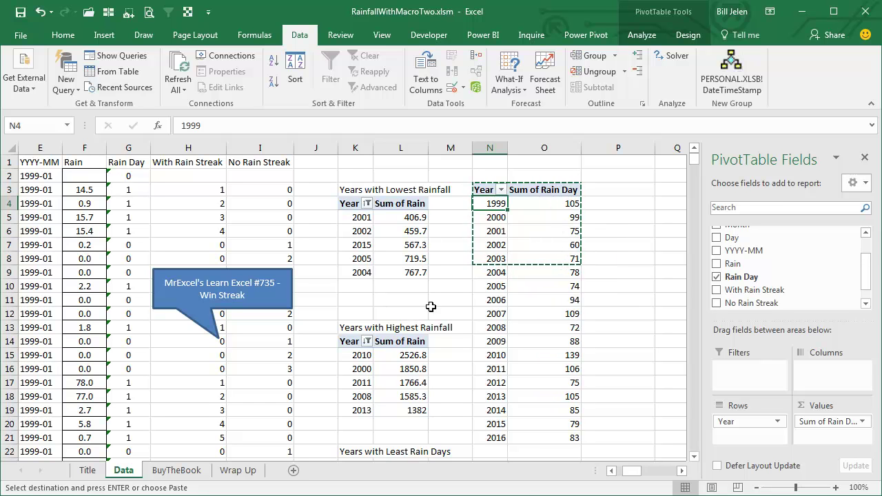
Step: Sort years by Sum of Rain Day ascending and filter to the bottom 5, from 2002 (60) to 2012 (75)
{"action": "left_click", "coordinate": [553, 205]}
{"action": "left_click", "coordinate": [273, 62]}
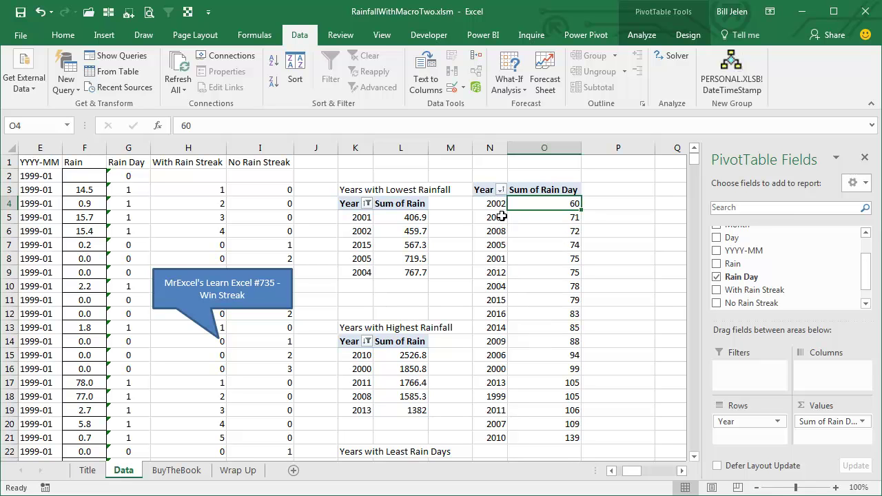
{"action": "left_click", "coordinate": [501, 190]}
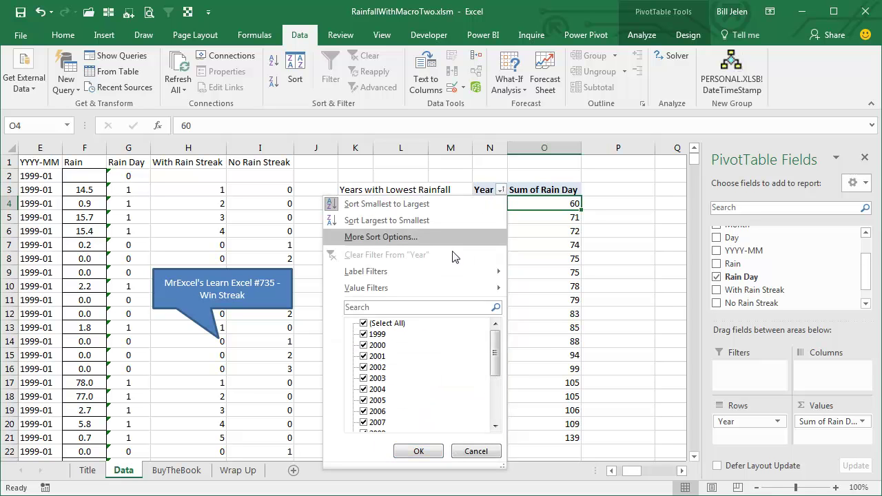
{"action": "mouse_move", "coordinate": [448, 289]}
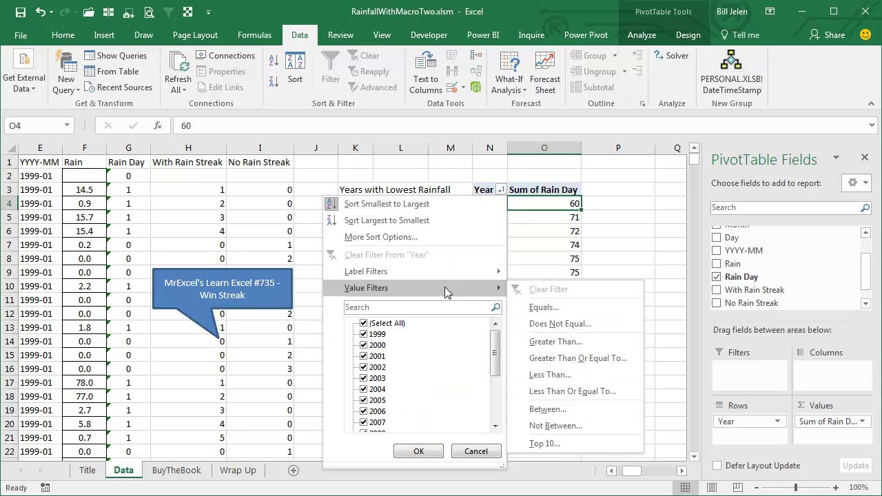
{"action": "left_click", "coordinate": [552, 444]}
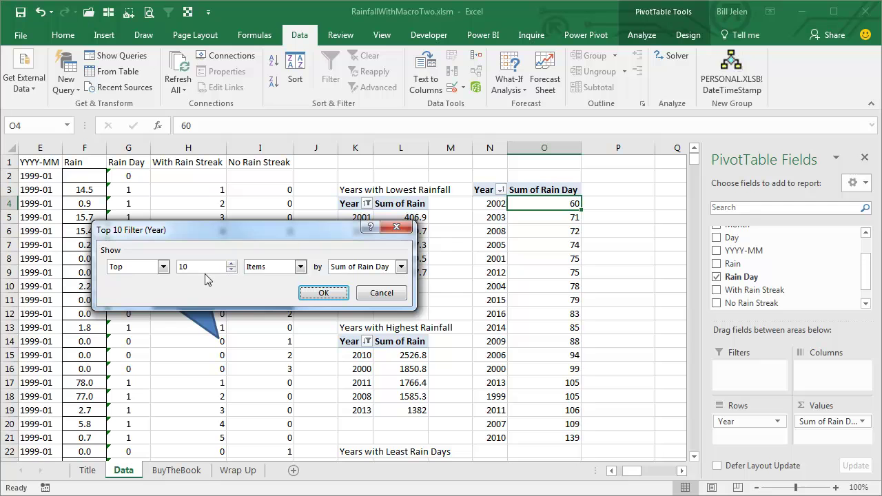
{"action": "left_click", "coordinate": [165, 268]}
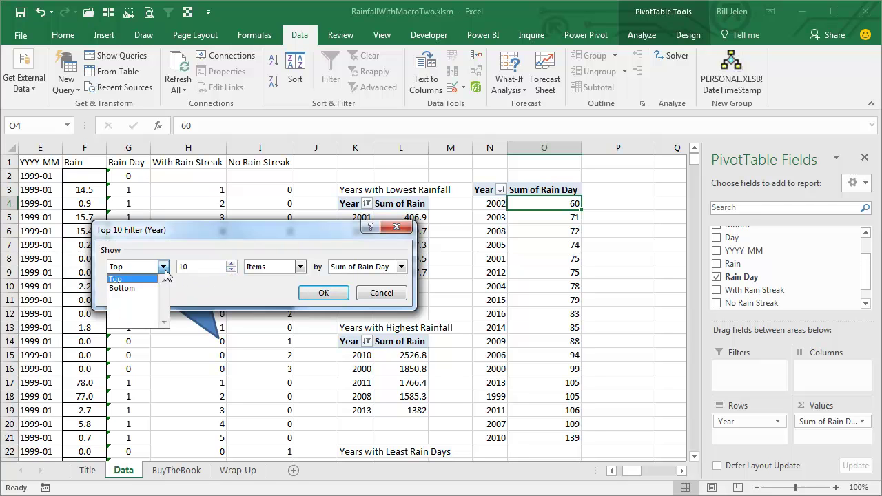
{"action": "left_click", "coordinate": [150, 286]}
{"action": "left_click", "coordinate": [231, 271]}
{"action": "left_click", "coordinate": [231, 270]}
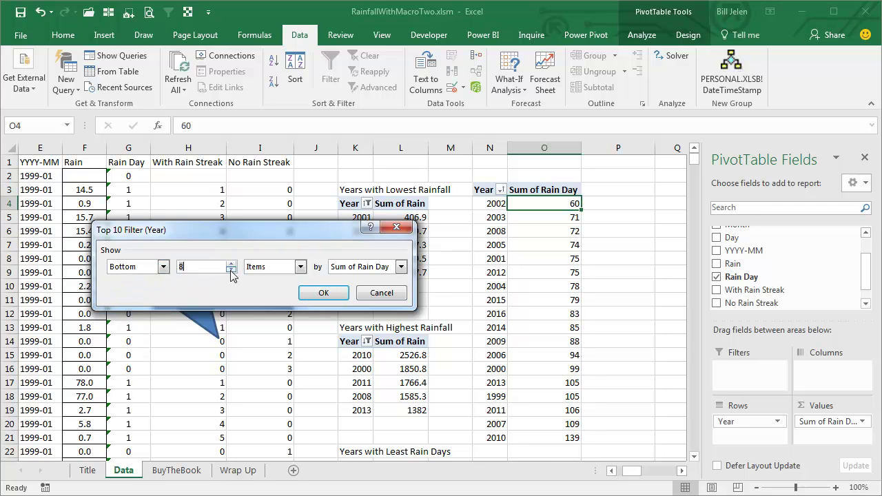
{"action": "left_click", "coordinate": [231, 270]}
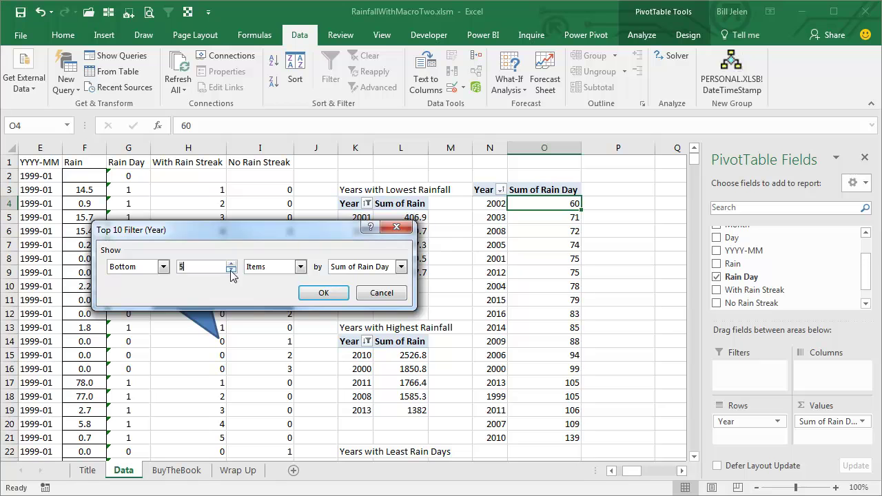
{"action": "left_click", "coordinate": [315, 293]}
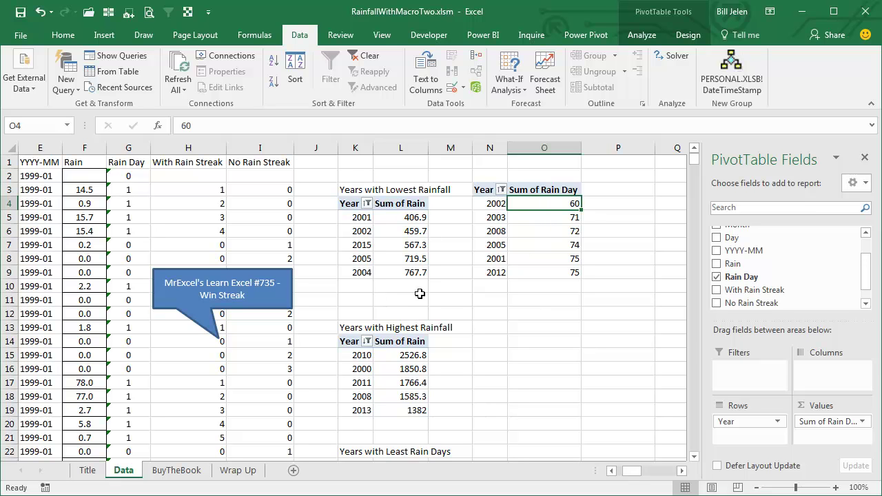
Step: Select and copy the whole fewest-rain-days pivot table
{"action": "key", "text": "Up"}
{"action": "key", "text": "Left"}
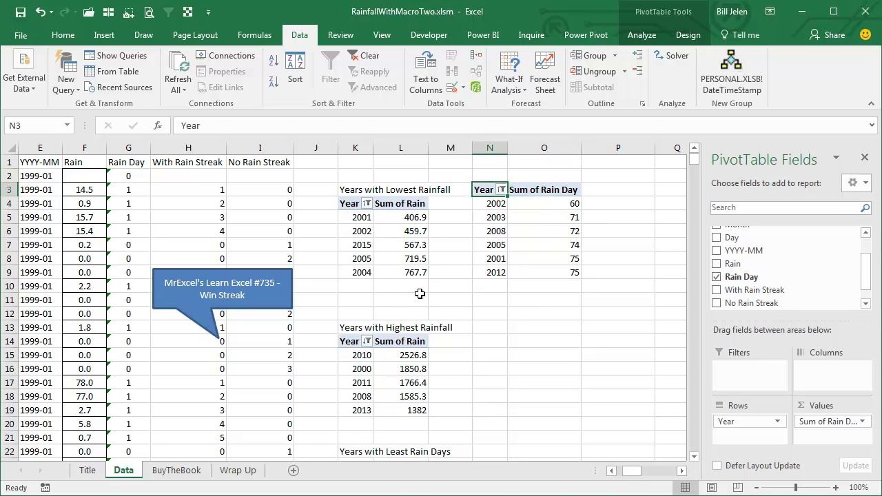
{"action": "key", "text": "ctrl+a"}
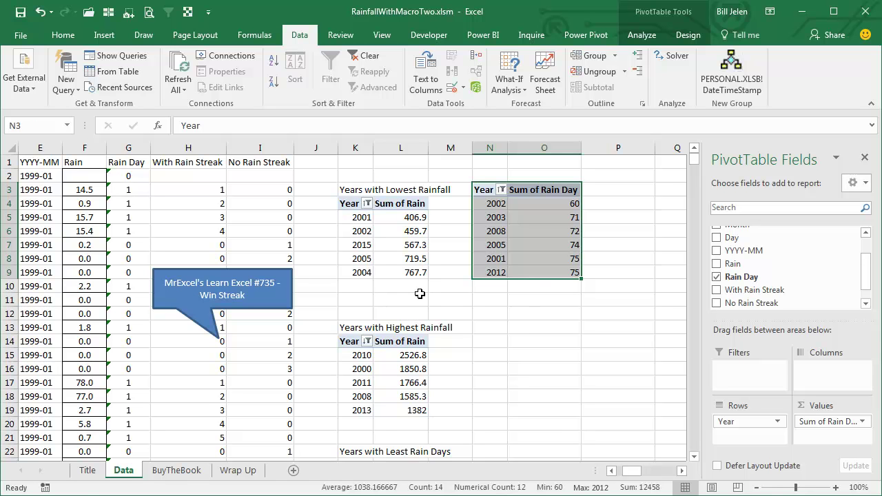
{"action": "key", "text": "ctrl+c"}
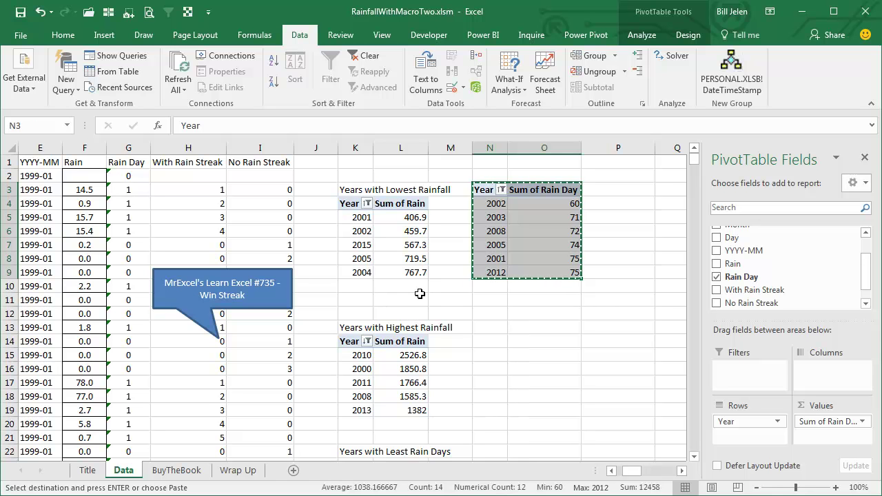
Step: Paste the table at K23 under the Years with Least Rain Days heading
{"action": "key", "text": "Page_Down"}
{"action": "key", "text": "Up"}
{"action": "key", "text": "Up"}
{"action": "key", "text": "Up"}
{"action": "key", "text": "Up"}
{"action": "key", "text": "Up"}
{"action": "key", "text": "Up"}
{"action": "key", "text": "Up"}
{"action": "key", "text": "Up"}
{"action": "key", "text": "Up"}
{"action": "key", "text": "Up"}
{"action": "key", "text": "Up"}
{"action": "key", "text": "Up"}
{"action": "key", "text": "Up"}
{"action": "key", "text": "Up"}
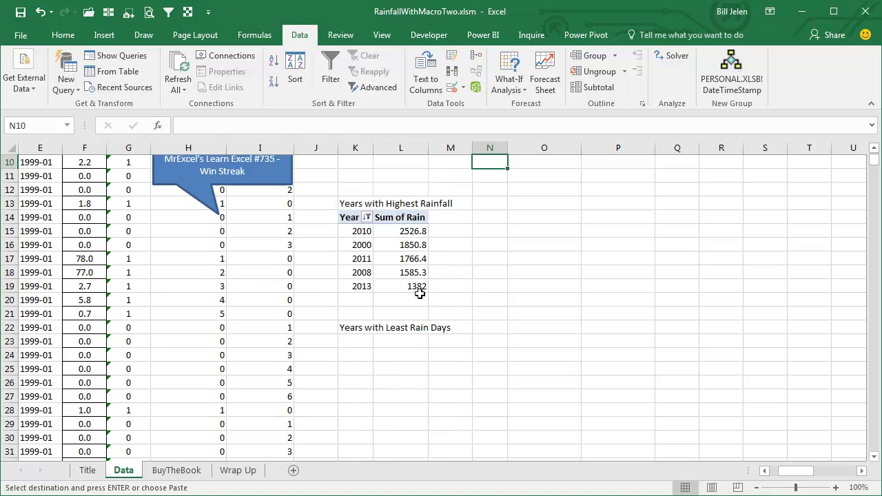
{"action": "key", "text": "Down"}
{"action": "key", "text": "Down"}
{"action": "key", "text": "Down"}
{"action": "key", "text": "Down"}
{"action": "key", "text": "Down"}
{"action": "key", "text": "Down"}
{"action": "key", "text": "Down"}
{"action": "key", "text": "Down"}
{"action": "key", "text": "Down"}
{"action": "key", "text": "Down"}
{"action": "key", "text": "Down"}
{"action": "key", "text": "Down"}
{"action": "key", "text": "Down"}
{"action": "key", "text": "Down"}
{"action": "key", "text": "Left"}
{"action": "key", "text": "Left"}
{"action": "key", "text": "Left"}
{"action": "key", "text": "Up"}
{"action": "key", "text": "Up"}
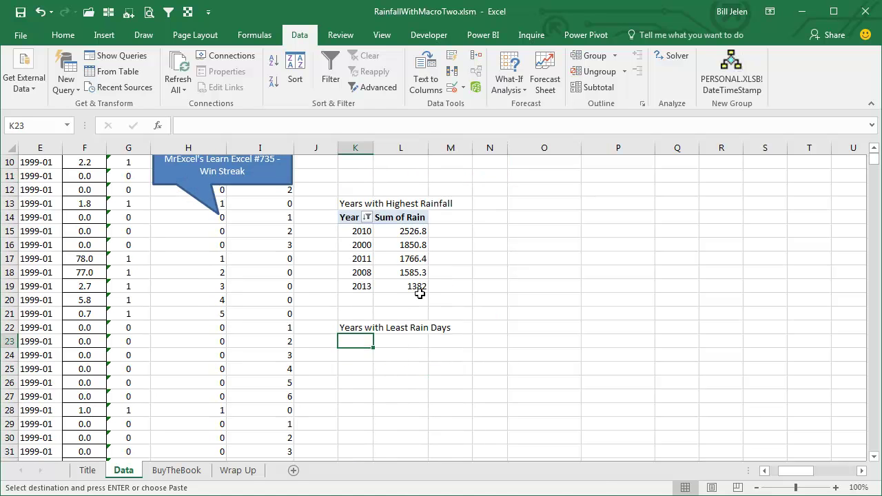
{"action": "key", "text": "ctrl+v"}
{"action": "key", "text": "Down"}
{"action": "key", "text": "Down"}
{"action": "key", "text": "Down"}
{"action": "key", "text": "Down"}
{"action": "key", "text": "Down"}
{"action": "key", "text": "Down"}
{"action": "key", "text": "Down"}
{"action": "key", "text": "Down"}
{"action": "key", "text": "Down"}
{"action": "key", "text": "Down"}
{"action": "key", "text": "Down"}
{"action": "key", "text": "Down"}
{"action": "key", "text": "Down"}
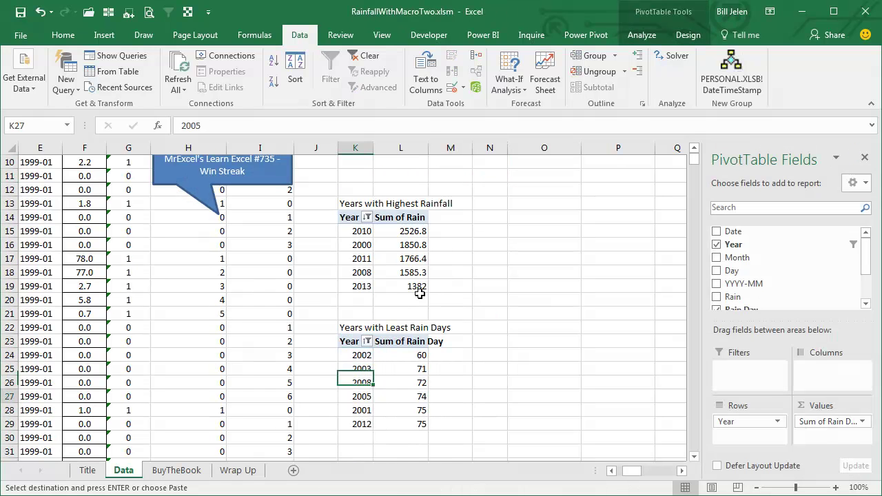
{"action": "key", "text": "Up"}
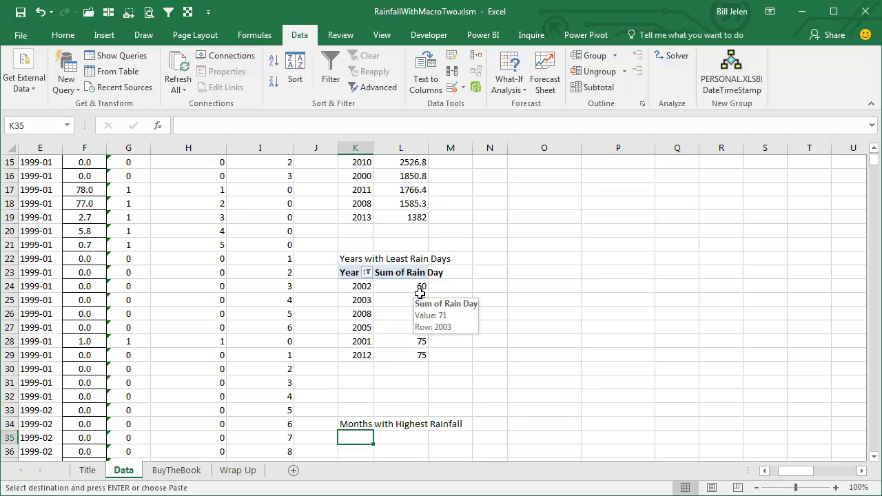
{"action": "key", "text": "Up"}
{"action": "key", "text": "Page_Up"}
{"action": "key", "text": "Right"}
{"action": "key", "text": "Right"}
{"action": "key", "text": "Right"}
{"action": "key", "text": "Right"}
{"action": "key", "text": "Right"}
{"action": "key", "text": "Right"}
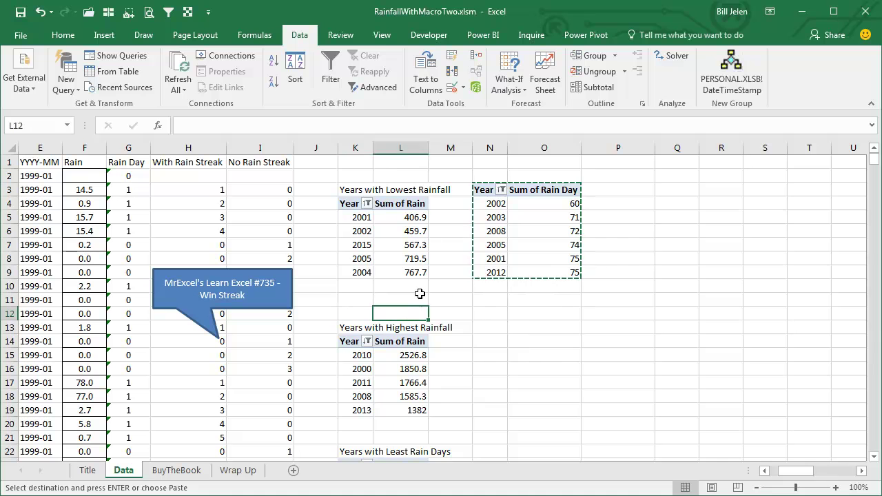
Step: Swap Year for YYYY-MM rows and drop Sum of Rain Day, leaving Count of Rain per month
{"action": "key", "text": "Left"}
{"action": "key", "text": "Left"}
{"action": "key", "text": "Up"}
{"action": "key", "text": "Up"}
{"action": "key", "text": "Up"}
{"action": "key", "text": "Up"}
{"action": "key", "text": "Up"}
{"action": "key", "text": "Left"}
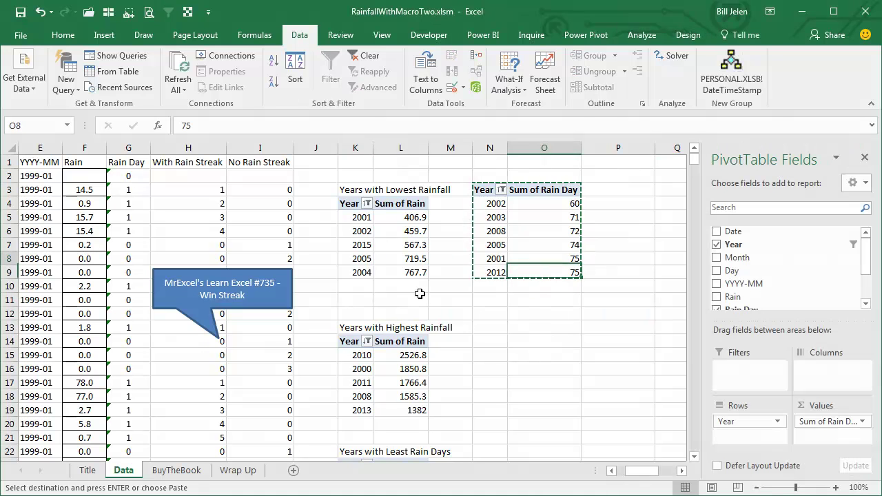
{"action": "key", "text": "Up"}
{"action": "key", "text": "Up"}
{"action": "key", "text": "Up"}
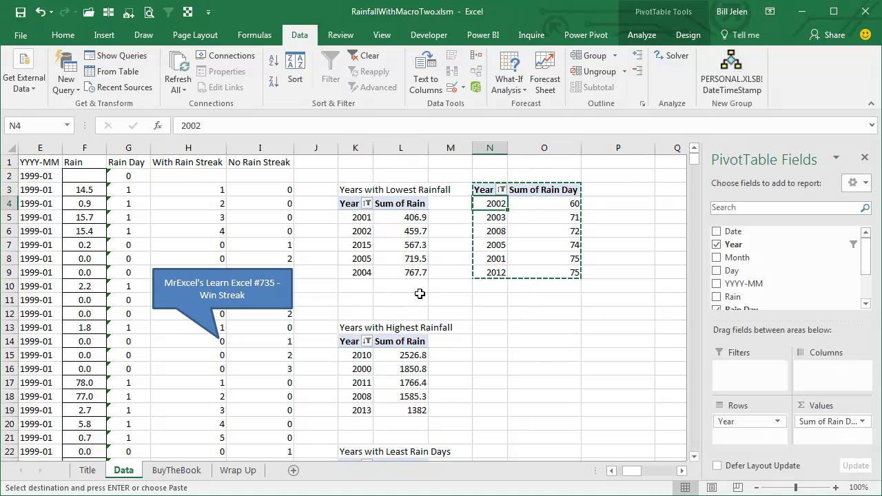
{"action": "left_click_drag", "start_coordinate": [735, 421], "coordinate": [815, 272]}
{"action": "left_click_drag", "start_coordinate": [747, 283], "coordinate": [750, 428]}
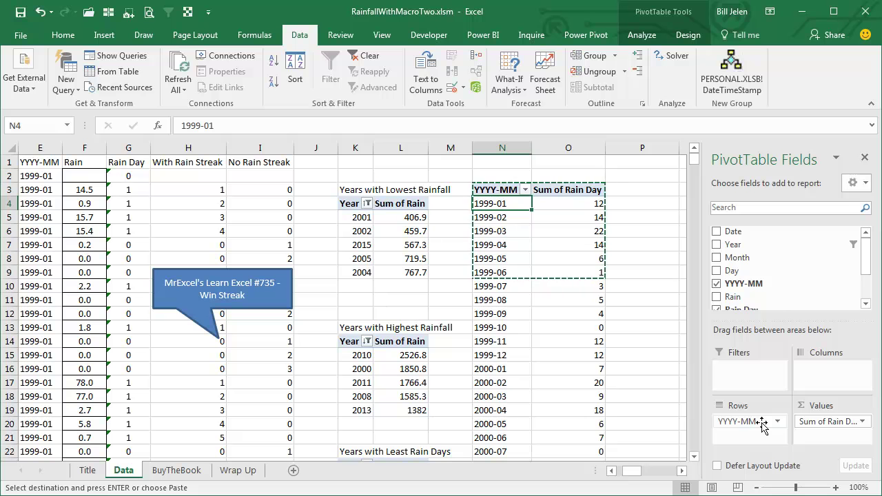
{"action": "left_click_drag", "start_coordinate": [803, 420], "coordinate": [827, 432]}
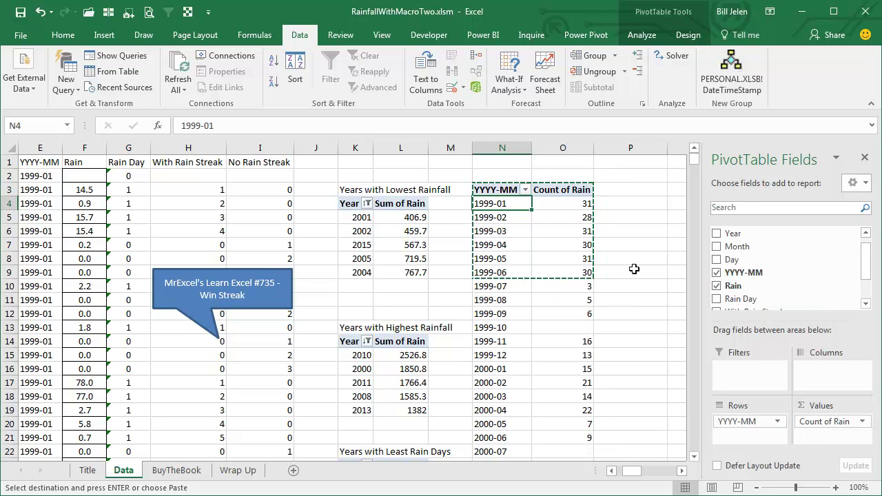
Step: Change the monthly values from Count to Sum of Rain, e.g. 215.9 for 1999-01
{"action": "left_click", "coordinate": [587, 207]}
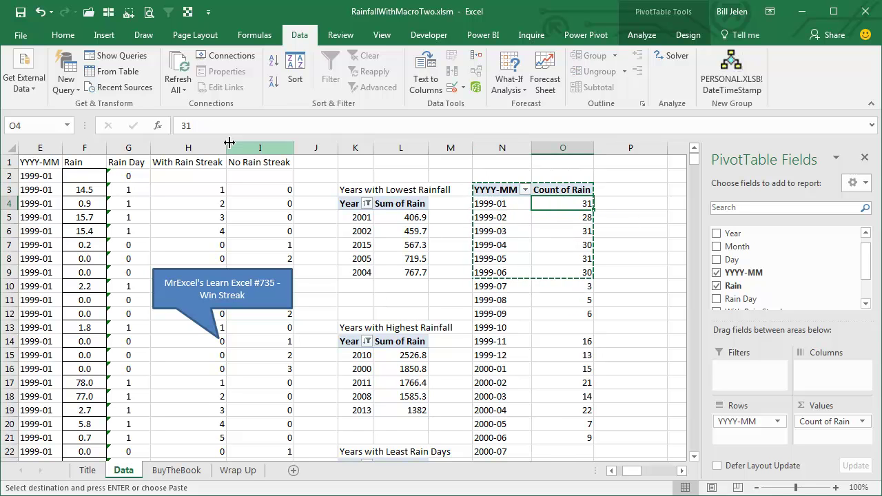
{"action": "left_click", "coordinate": [651, 34]}
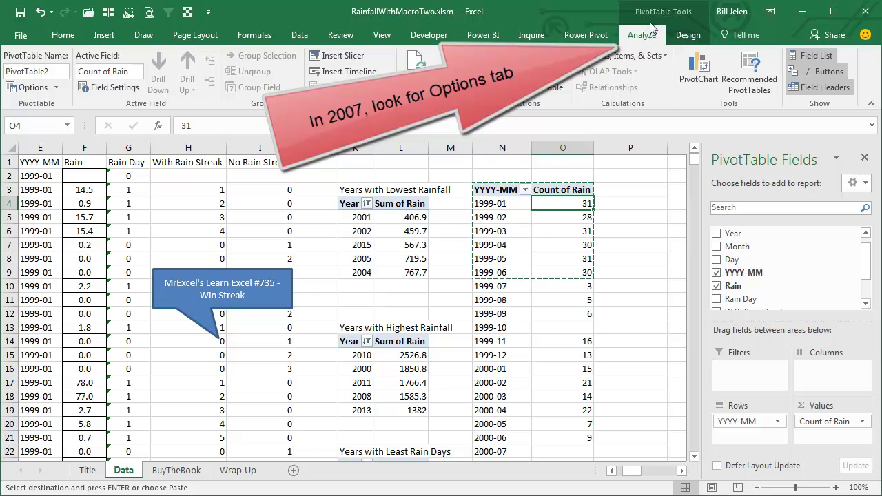
{"action": "left_click", "coordinate": [118, 90]}
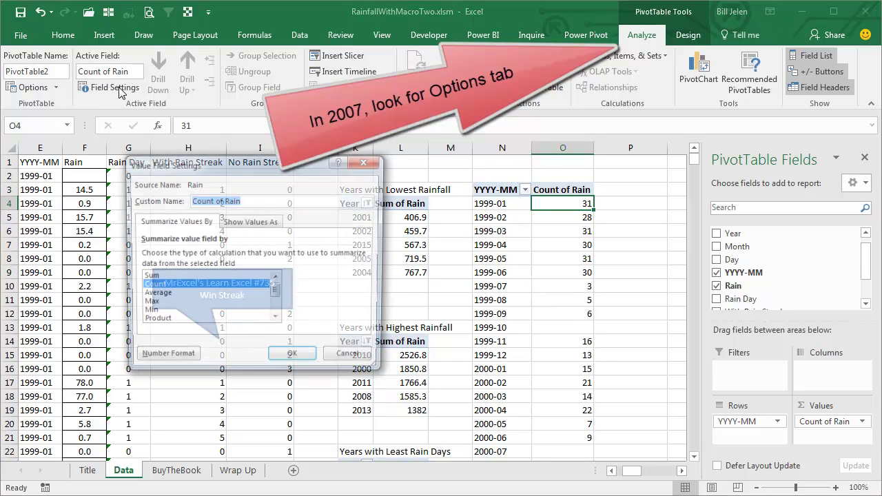
{"action": "left_click", "coordinate": [159, 277]}
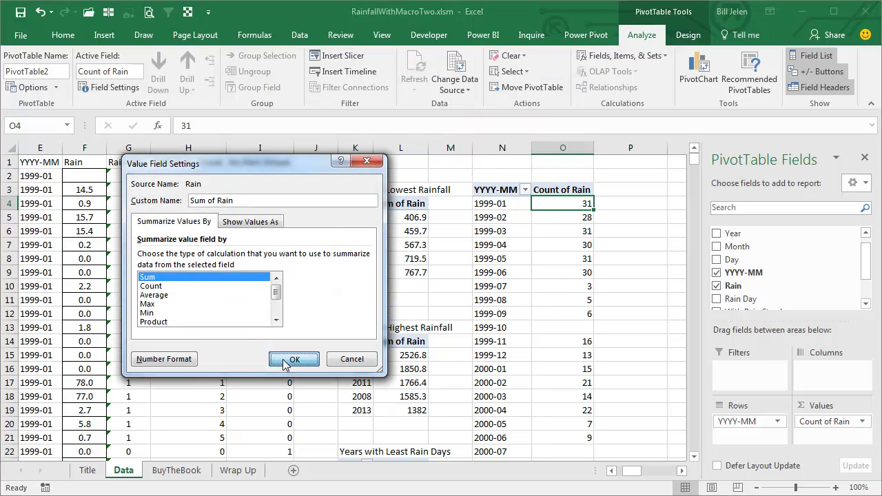
{"action": "left_click", "coordinate": [294, 359]}
{"action": "scroll", "coordinate": [413, 344], "scroll_direction": "down", "scroll_amount": 5}
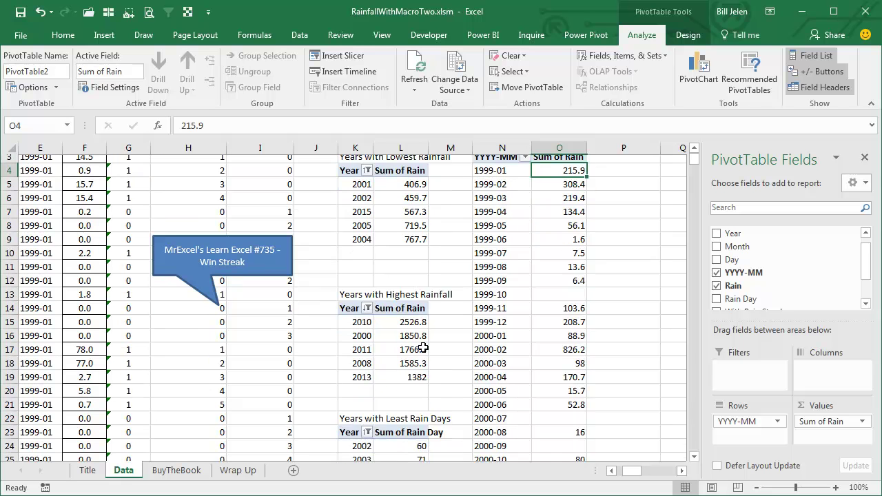
{"action": "scroll", "coordinate": [423, 347], "scroll_direction": "down", "scroll_amount": 1}
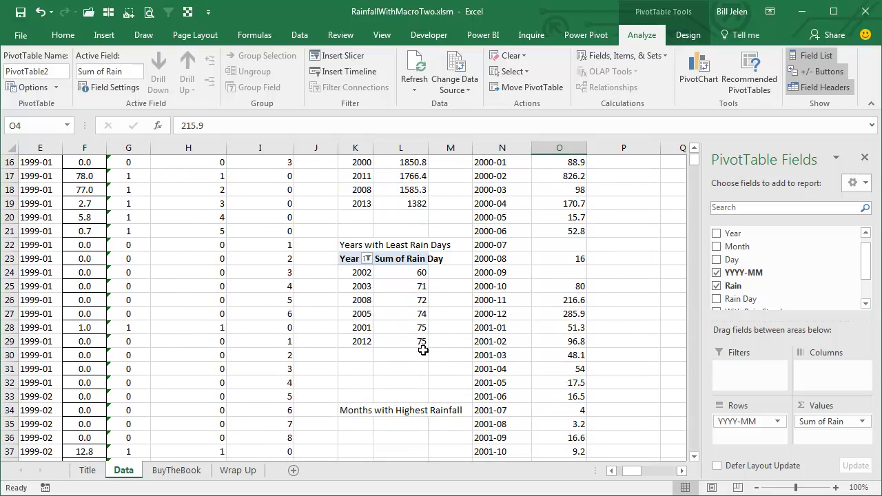
{"action": "scroll", "coordinate": [423, 350], "scroll_direction": "up", "scroll_amount": 4}
{"action": "scroll", "coordinate": [427, 345], "scroll_direction": "up", "scroll_amount": 1}
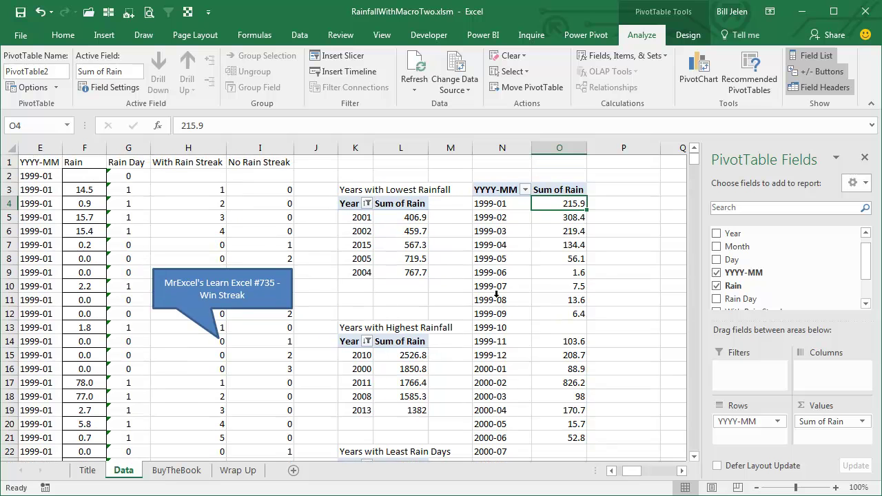
Step: Sort months by Sum of Rain descending and keep the top 5, led by 2011-03 (906.9)
{"action": "left_click", "coordinate": [298, 34]}
{"action": "left_click", "coordinate": [274, 82]}
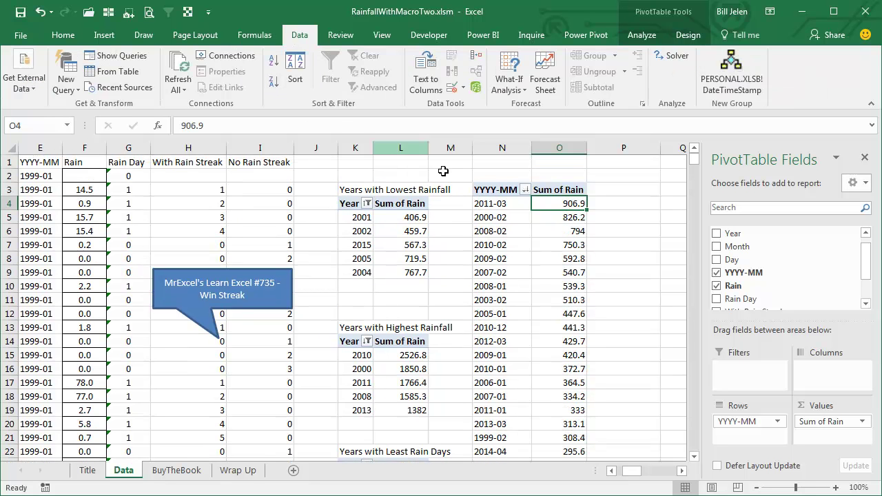
{"action": "left_click", "coordinate": [525, 189]}
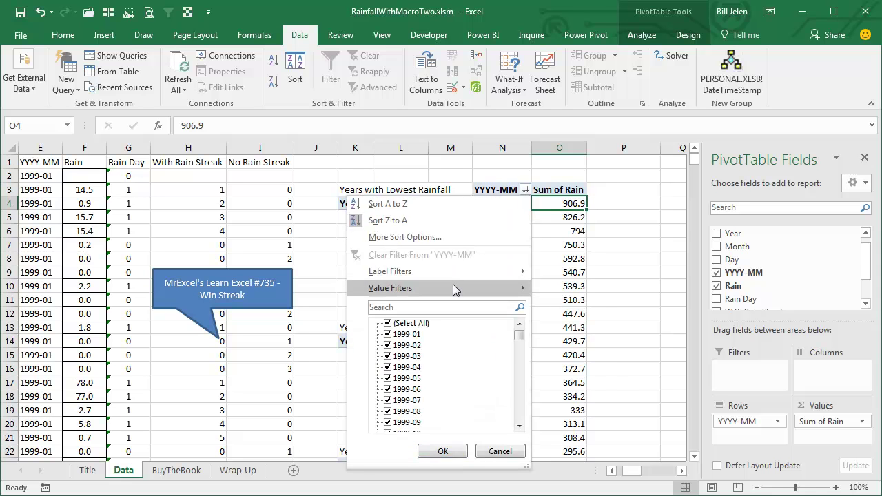
{"action": "mouse_move", "coordinate": [455, 289]}
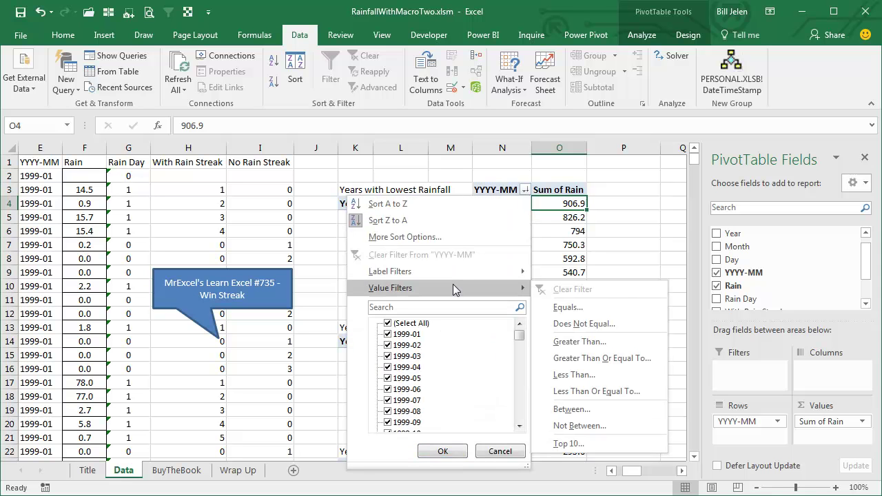
{"action": "left_click", "coordinate": [575, 445]}
{"action": "left_click", "coordinate": [238, 271]}
{"action": "left_click", "coordinate": [237, 271]}
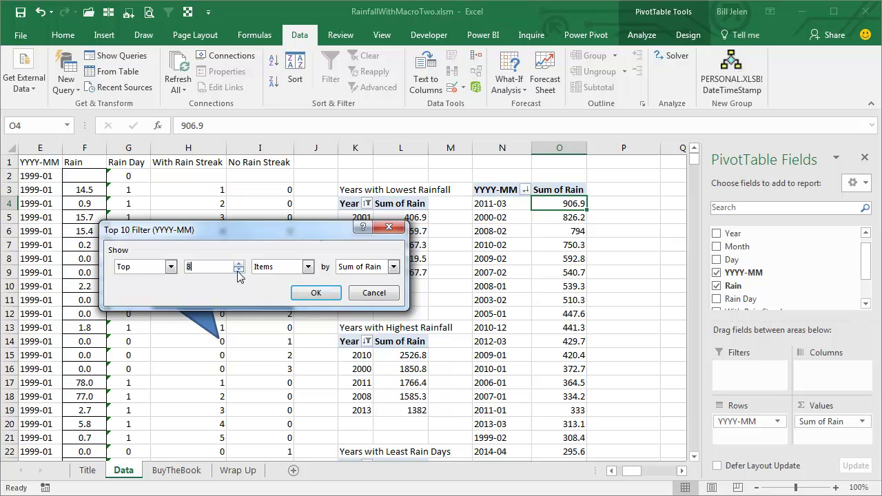
{"action": "left_click", "coordinate": [314, 292]}
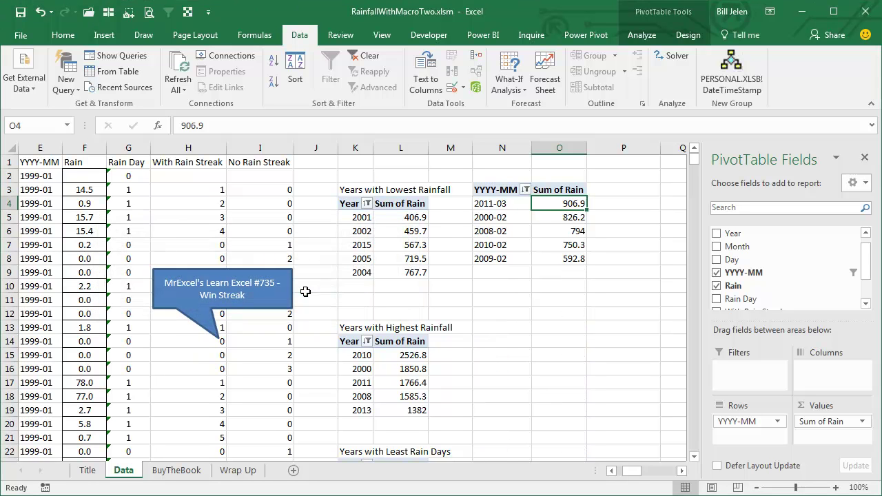
Step: Place the five-wettest-months table at K35 under Months with Highest Rainfall
{"action": "key", "text": "Up"}
{"action": "key", "text": "Left"}
{"action": "key", "text": "ctrl+a"}
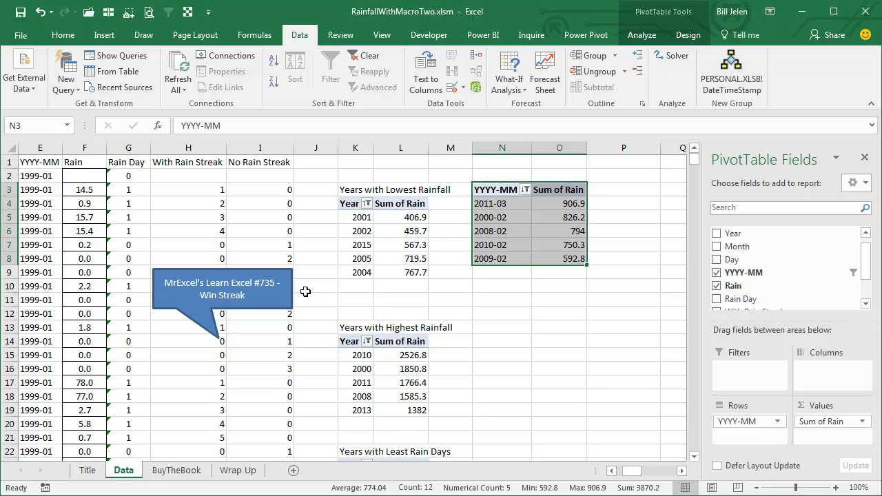
{"action": "key", "text": "ctrl+x"}
{"action": "key", "text": "Down"}
{"action": "key", "text": "Down"}
{"action": "key", "text": "Down"}
{"action": "key", "text": "Down"}
{"action": "key", "text": "Down"}
{"action": "key", "text": "Down"}
{"action": "key", "text": "Down"}
{"action": "key", "text": "Down"}
{"action": "key", "text": "Down"}
{"action": "key", "text": "Down"}
{"action": "key", "text": "Down"}
{"action": "key", "text": "Down"}
{"action": "key", "text": "Down"}
{"action": "key", "text": "Down"}
{"action": "key", "text": "Down"}
{"action": "key", "text": "Down"}
{"action": "key", "text": "Down"}
{"action": "key", "text": "Down"}
{"action": "key", "text": "Down"}
{"action": "key", "text": "Down"}
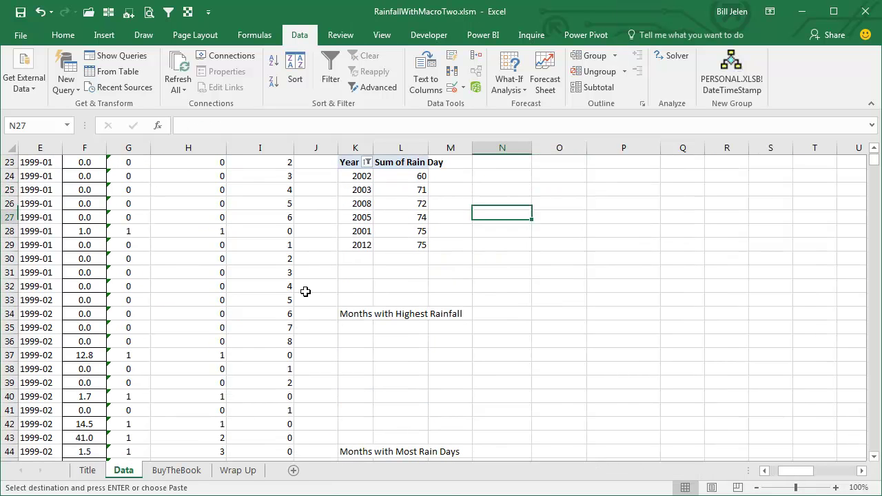
{"action": "key", "text": "Down"}
{"action": "key", "text": "Down"}
{"action": "key", "text": "Down"}
{"action": "key", "text": "Down"}
{"action": "key", "text": "Down"}
{"action": "key", "text": "Down"}
{"action": "key", "text": "Down"}
{"action": "key", "text": "Down"}
{"action": "key", "text": "Down"}
{"action": "key", "text": "Left"}
{"action": "key", "text": "Left"}
{"action": "key", "text": "Left"}
{"action": "key", "text": "Return"}
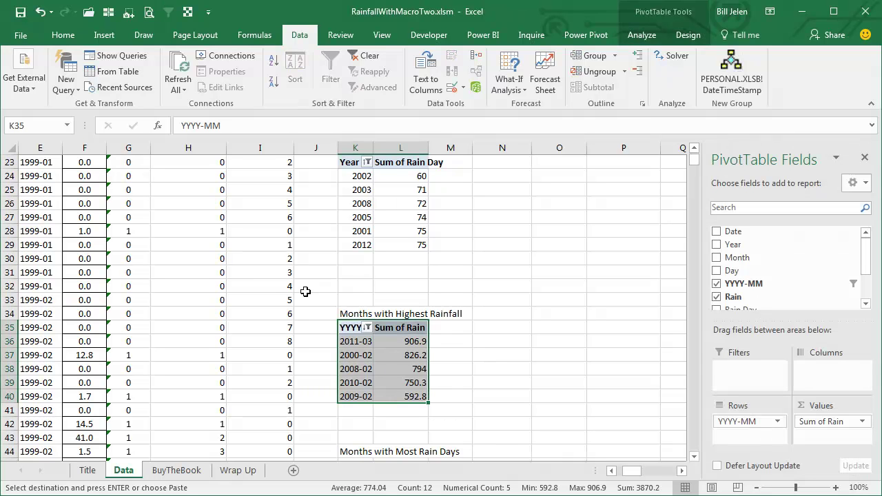
{"action": "key", "text": "Right"}
{"action": "key", "text": "Right"}
{"action": "key", "text": "Right"}
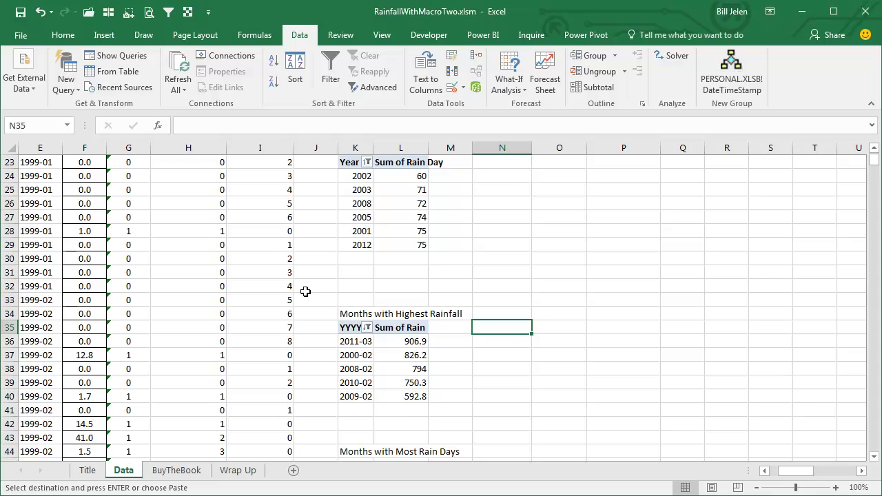
{"action": "key", "text": "ctrl+Up"}
{"action": "key", "text": "ctrl+Up"}
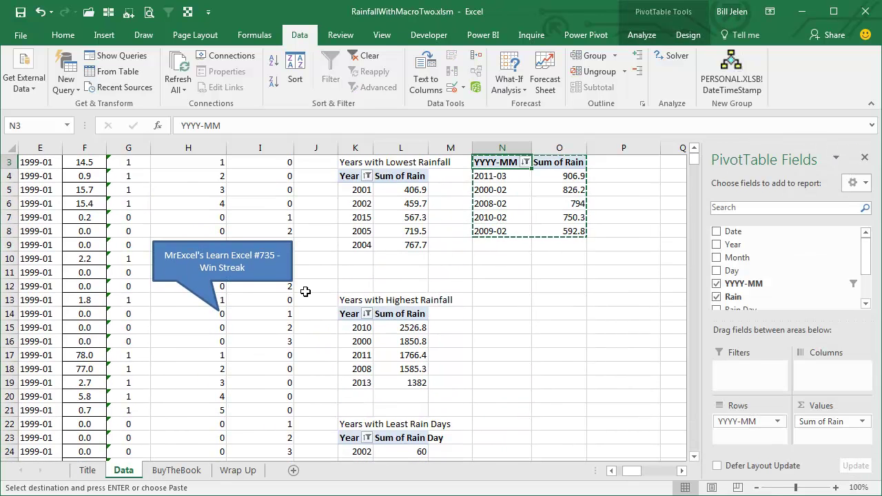
Step: Replace YYYY-MM with Year rows, showing Sum of Rain for each year 1999–2016
{"action": "key", "text": "Down"}
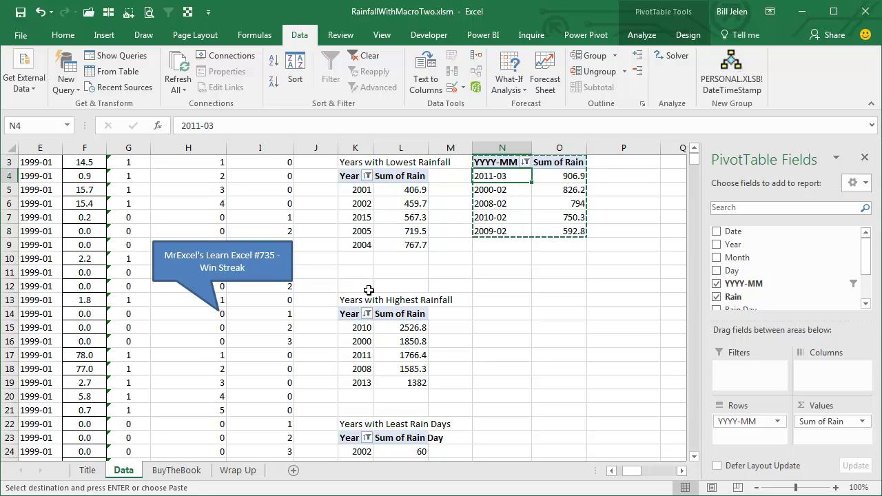
{"action": "left_click", "coordinate": [716, 283]}
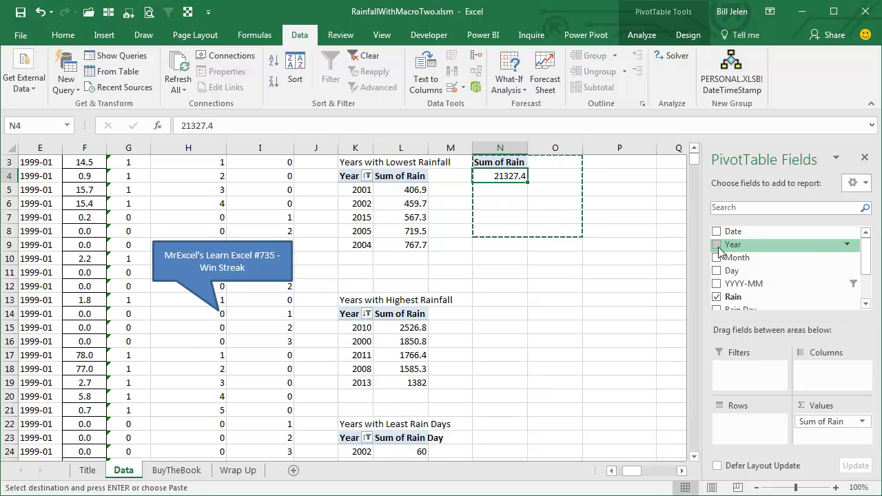
{"action": "left_click", "coordinate": [716, 243]}
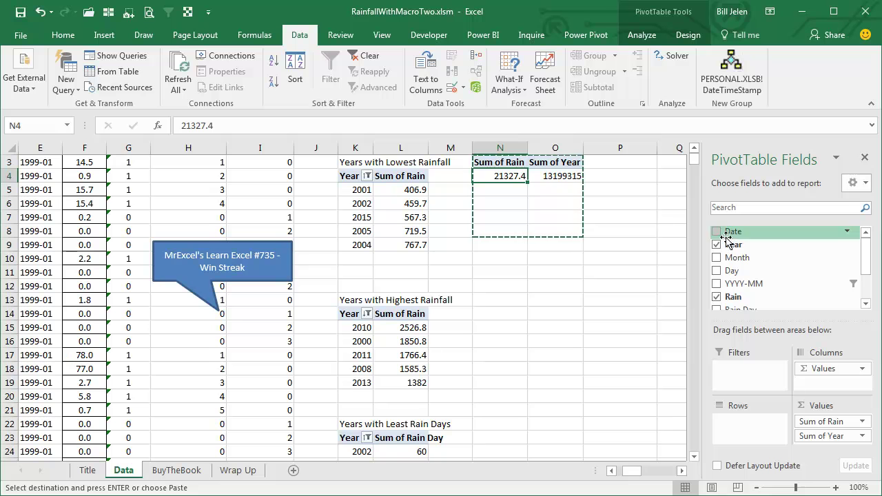
{"action": "left_click_drag", "start_coordinate": [819, 436], "coordinate": [755, 429]}
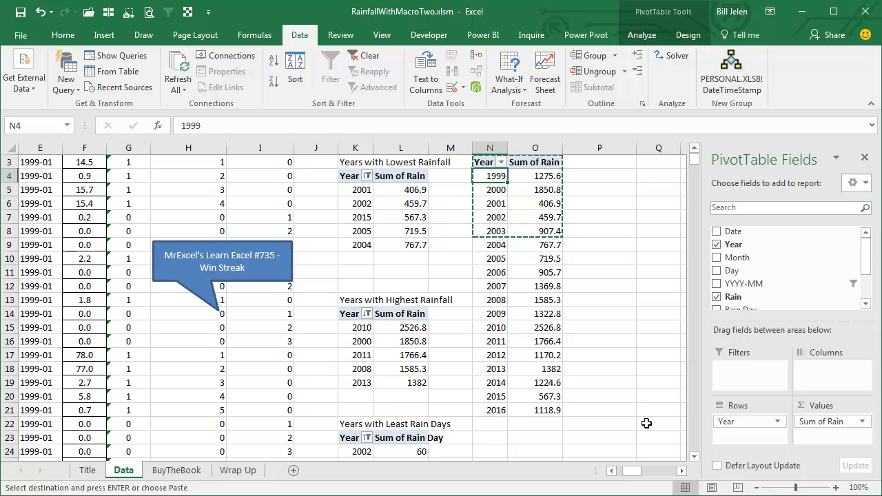
{"action": "left_click", "coordinate": [643, 191]}
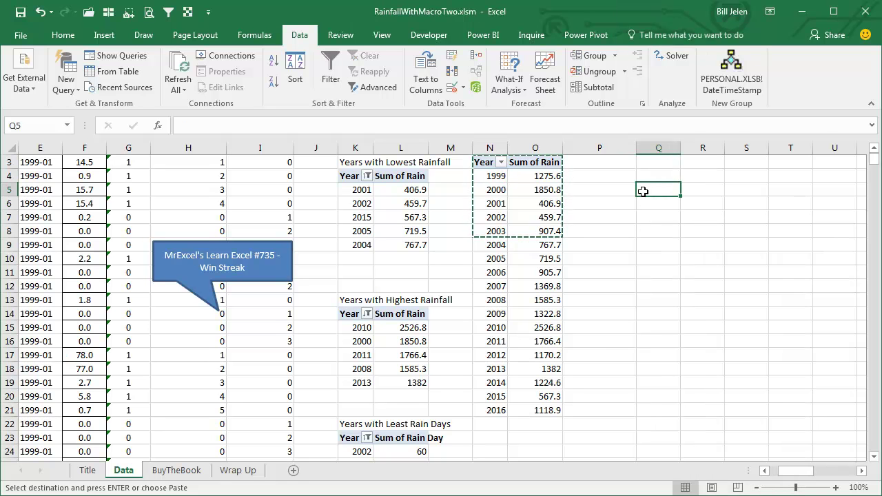
Step: Paste the pivot's column widths onto the columns to its right with Alt+E,S,W
{"action": "key", "text": "shift+Right"}
{"action": "key", "text": "shift+Right"}
{"action": "key", "text": "shift+Right"}
{"action": "key", "text": "shift+Right"}
{"action": "key", "text": "shift+Right"}
{"action": "key", "text": "shift+Right"}
{"action": "key", "text": "shift+Right"}
{"action": "key", "text": "shift+Right"}
{"action": "key", "text": "shift+Right"}
{"action": "key", "text": "shift+Right"}
{"action": "key", "text": "shift+Right"}
{"action": "key", "text": "shift+Right"}
{"action": "key", "text": "shift+Right"}
{"action": "key", "text": "shift+Right"}
{"action": "key", "text": "shift+Right"}
{"action": "key", "text": "shift+Right"}
{"action": "key", "text": "shift+Right"}
{"action": "key", "text": "shift+Right"}
{"action": "key", "text": "shift+Right"}
{"action": "key", "text": "shift+Right"}
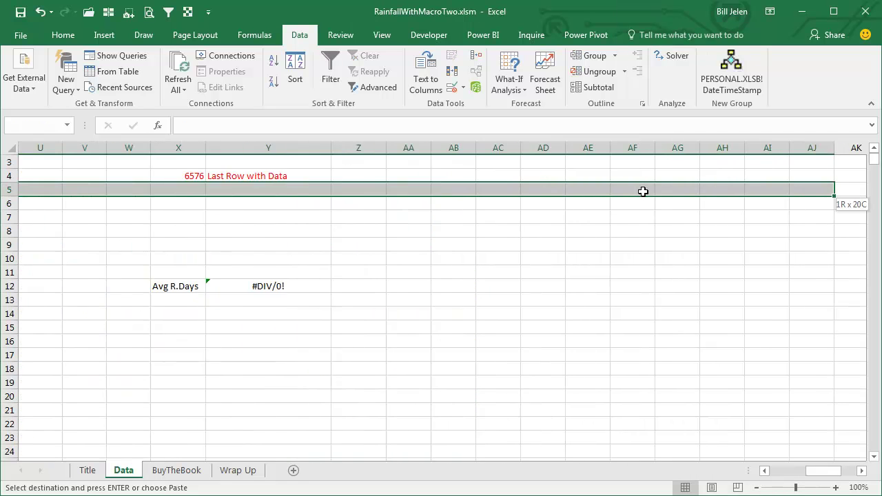
{"action": "key", "text": "alt+e"}
{"action": "key", "text": "s"}
{"action": "key", "text": "w"}
{"action": "key", "text": "Return"}
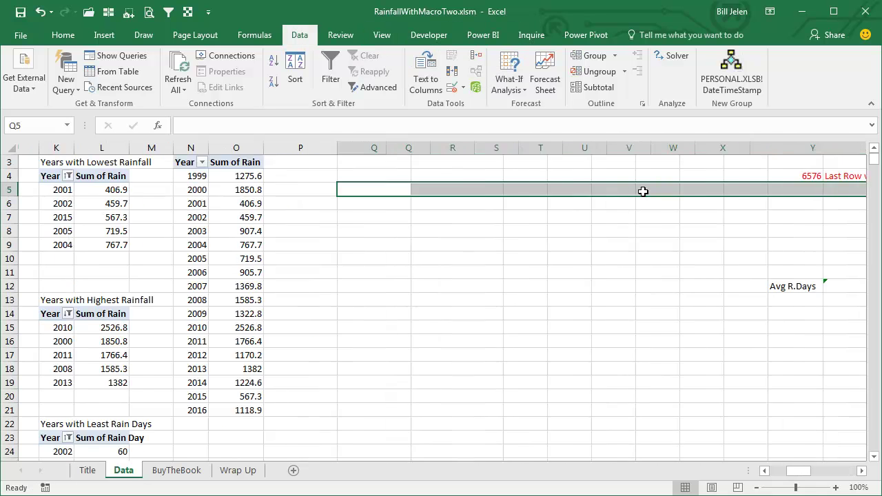
Step: Add Month to the pivot columns, spreading Sum of Rain across months 1–12 per year
{"action": "key", "text": "Left"}
{"action": "key", "text": "Up"}
{"action": "key", "text": "Up"}
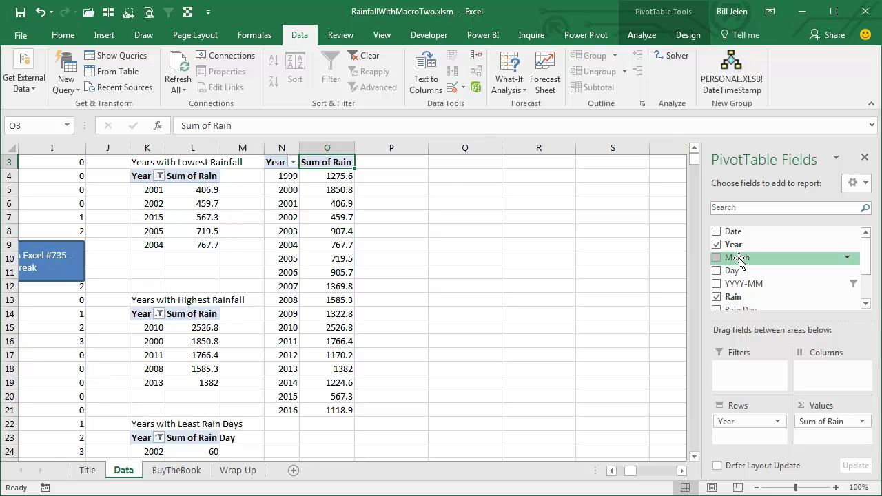
{"action": "left_click_drag", "start_coordinate": [739, 262], "coordinate": [821, 378]}
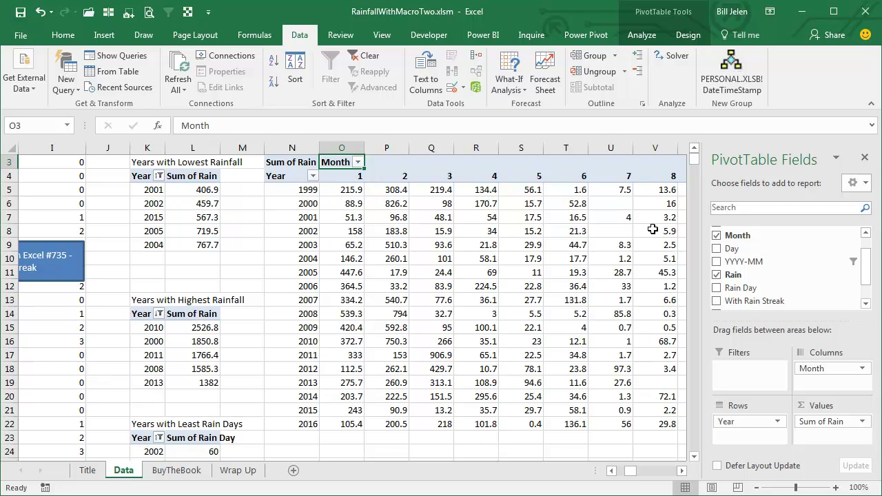
{"action": "mouse_move", "coordinate": [519, 269]}
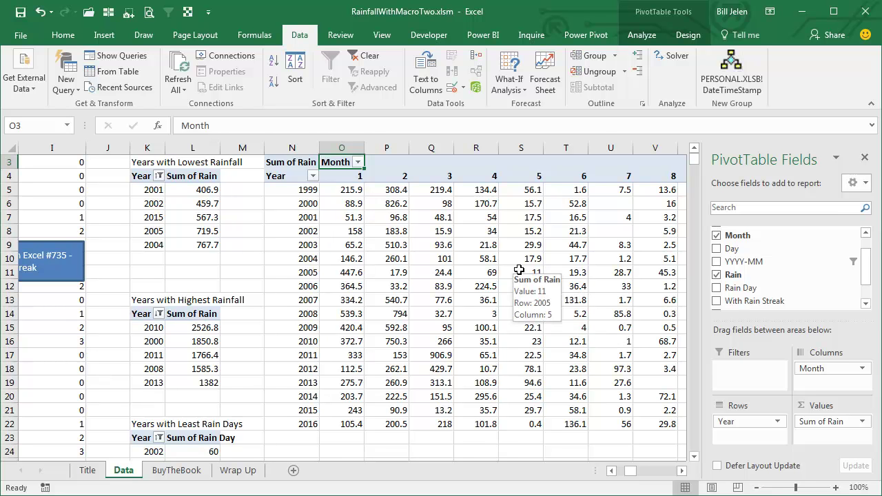
Step: Switch to the BuyTheBook sheet, deselect the book cover, and dismiss the Updated Topics note
{"action": "left_click", "coordinate": [176, 471]}
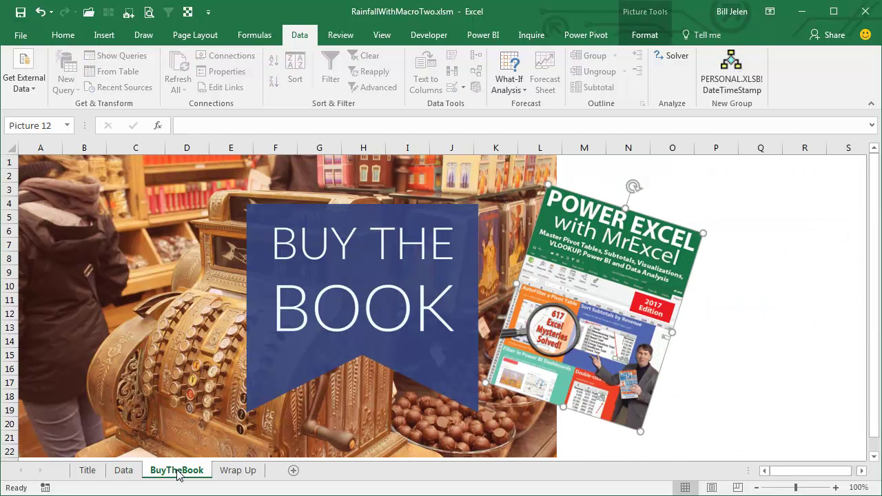
{"action": "left_click", "coordinate": [727, 367]}
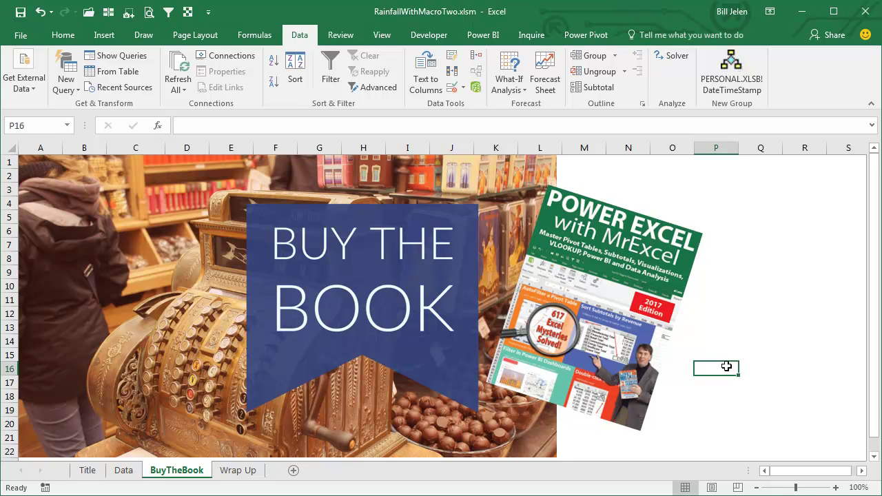
{"action": "key", "text": "Left"}
{"action": "key", "text": "Left"}
{"action": "key", "text": "Left"}
{"action": "key", "text": "Left"}
{"action": "key", "text": "Left"}
{"action": "key", "text": "Left"}
{"action": "key", "text": "Left"}
{"action": "key", "text": "Left"}
{"action": "key", "text": "Left"}
{"action": "key", "text": "Left"}
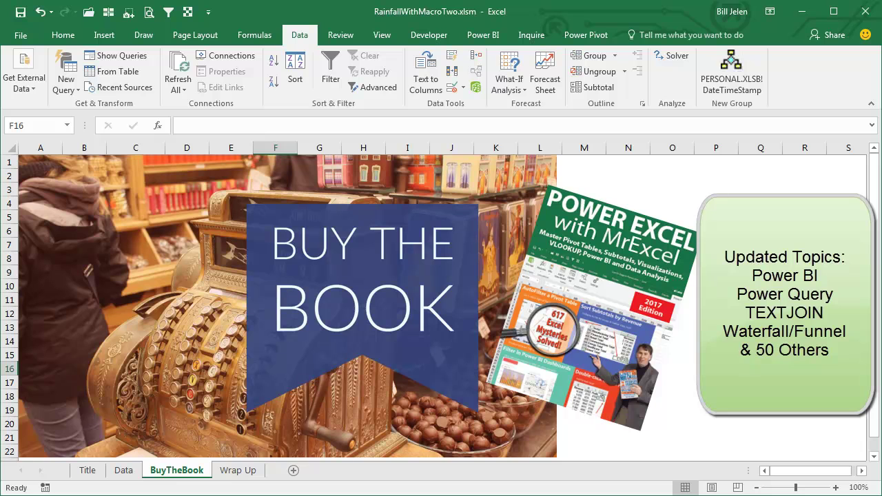
{"action": "left_click", "coordinate": [782, 294]}
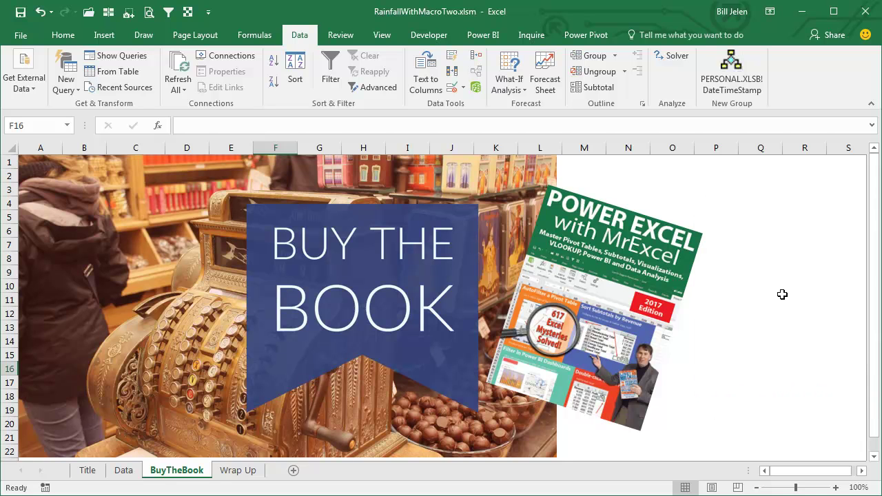